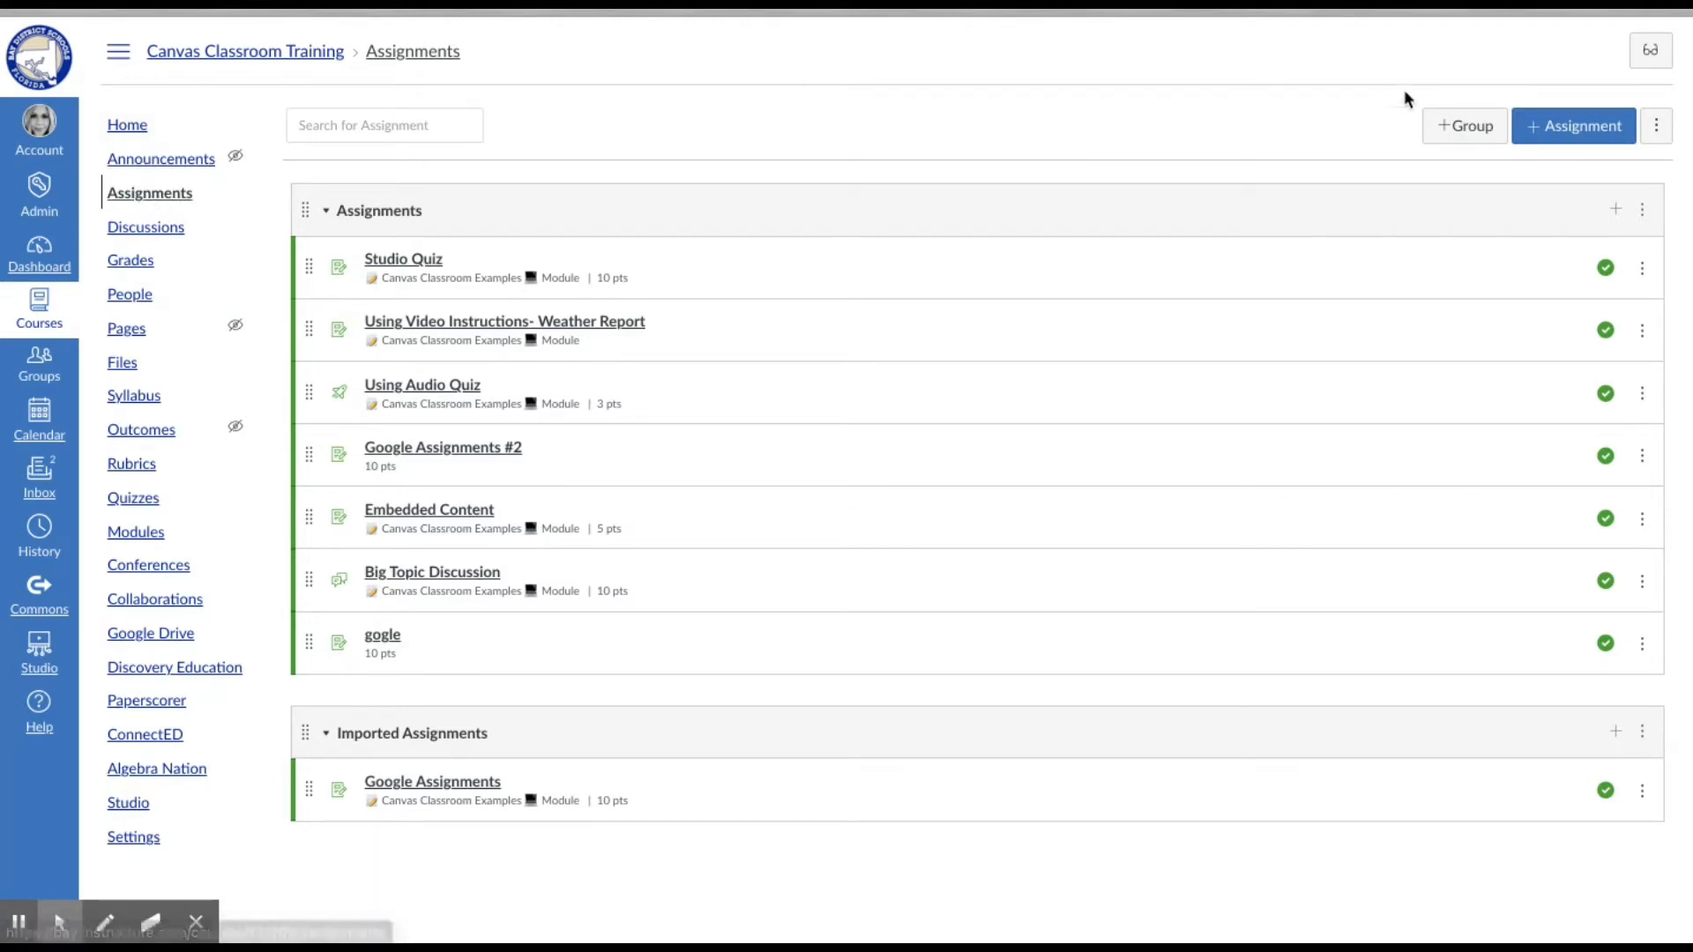
Create a new assignment in the course and name it "Google Assignments #3"
left_click(1564, 134)
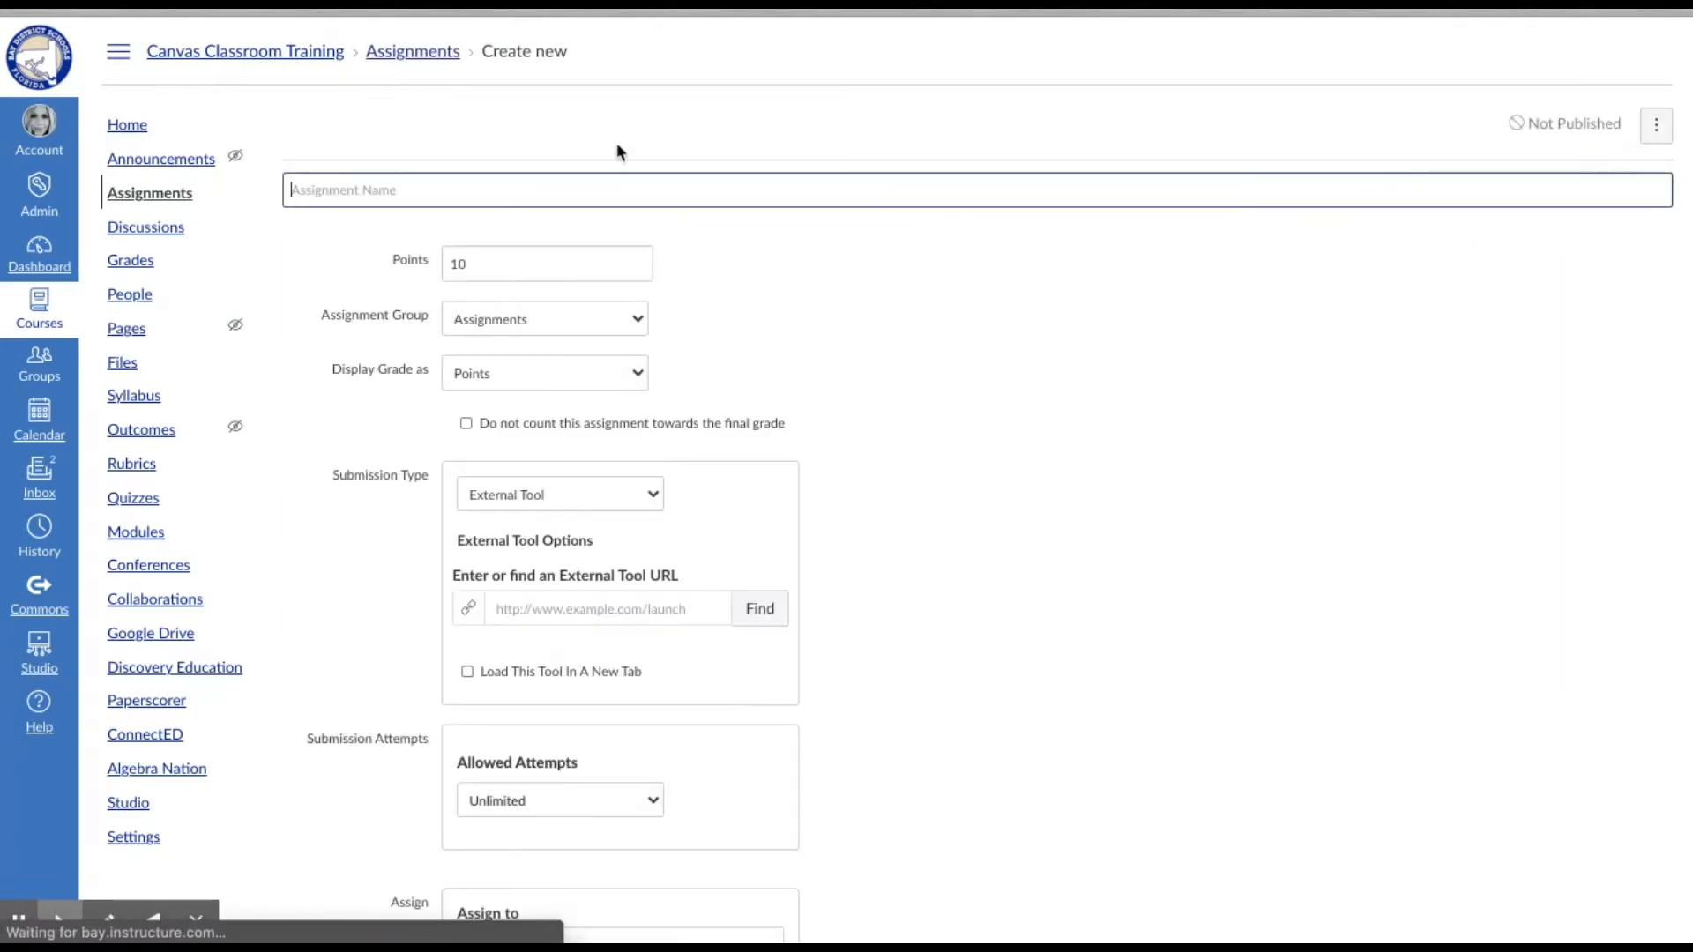
left_click(607, 181)
type("Google Meet")
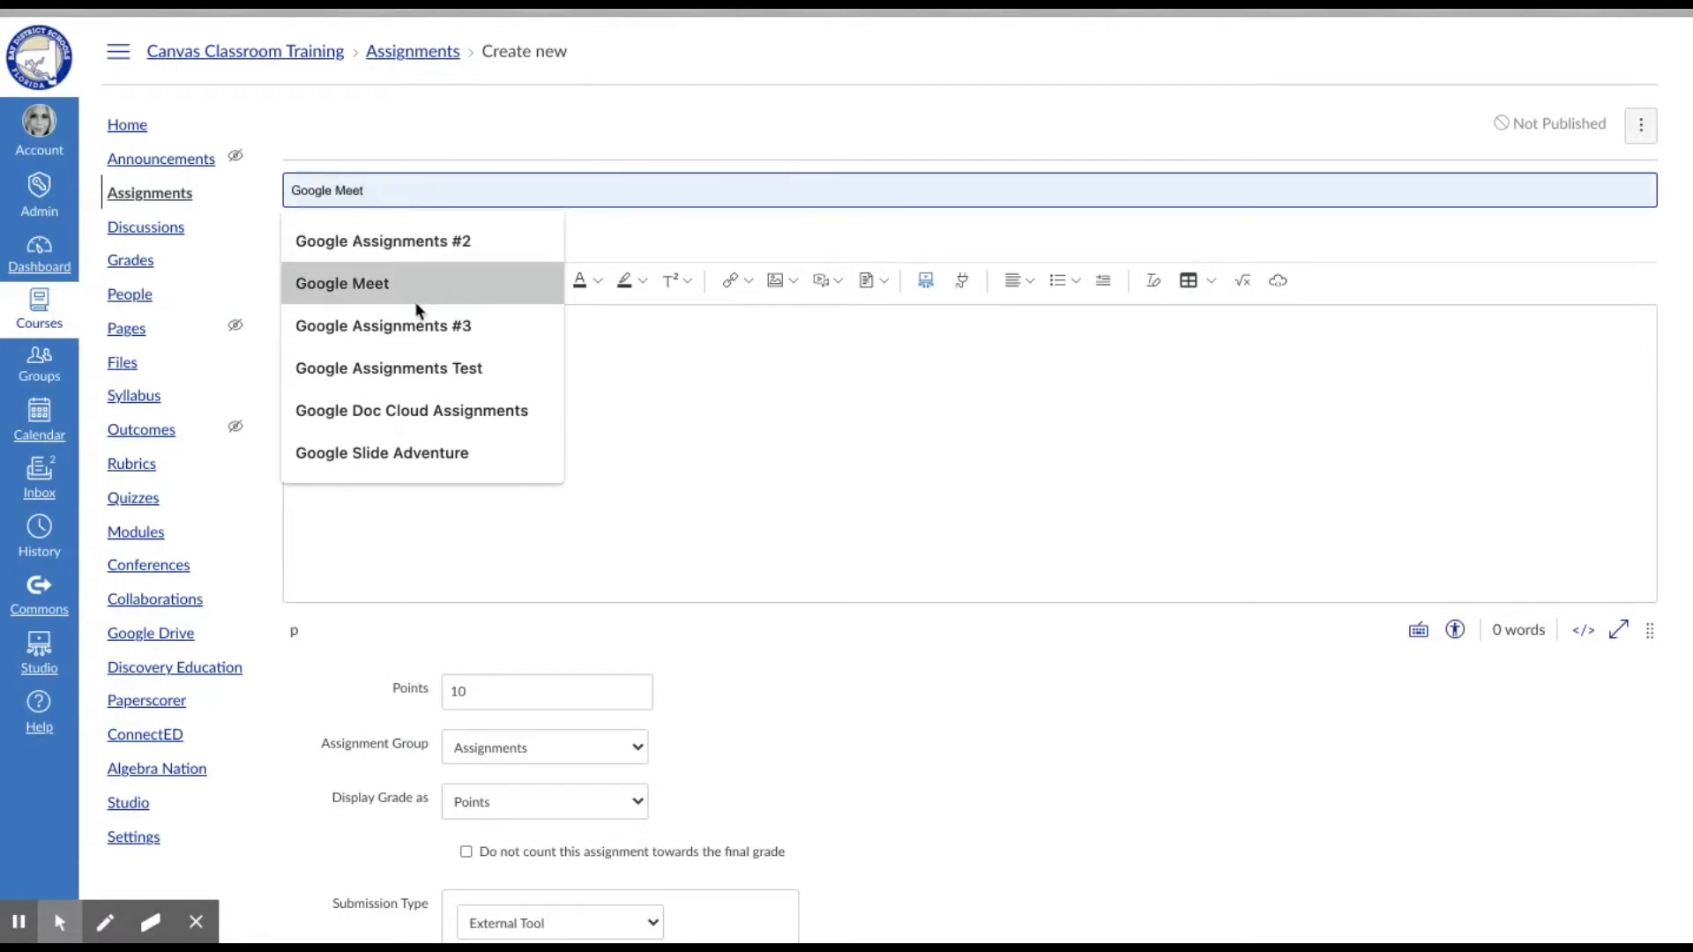
left_click(415, 323)
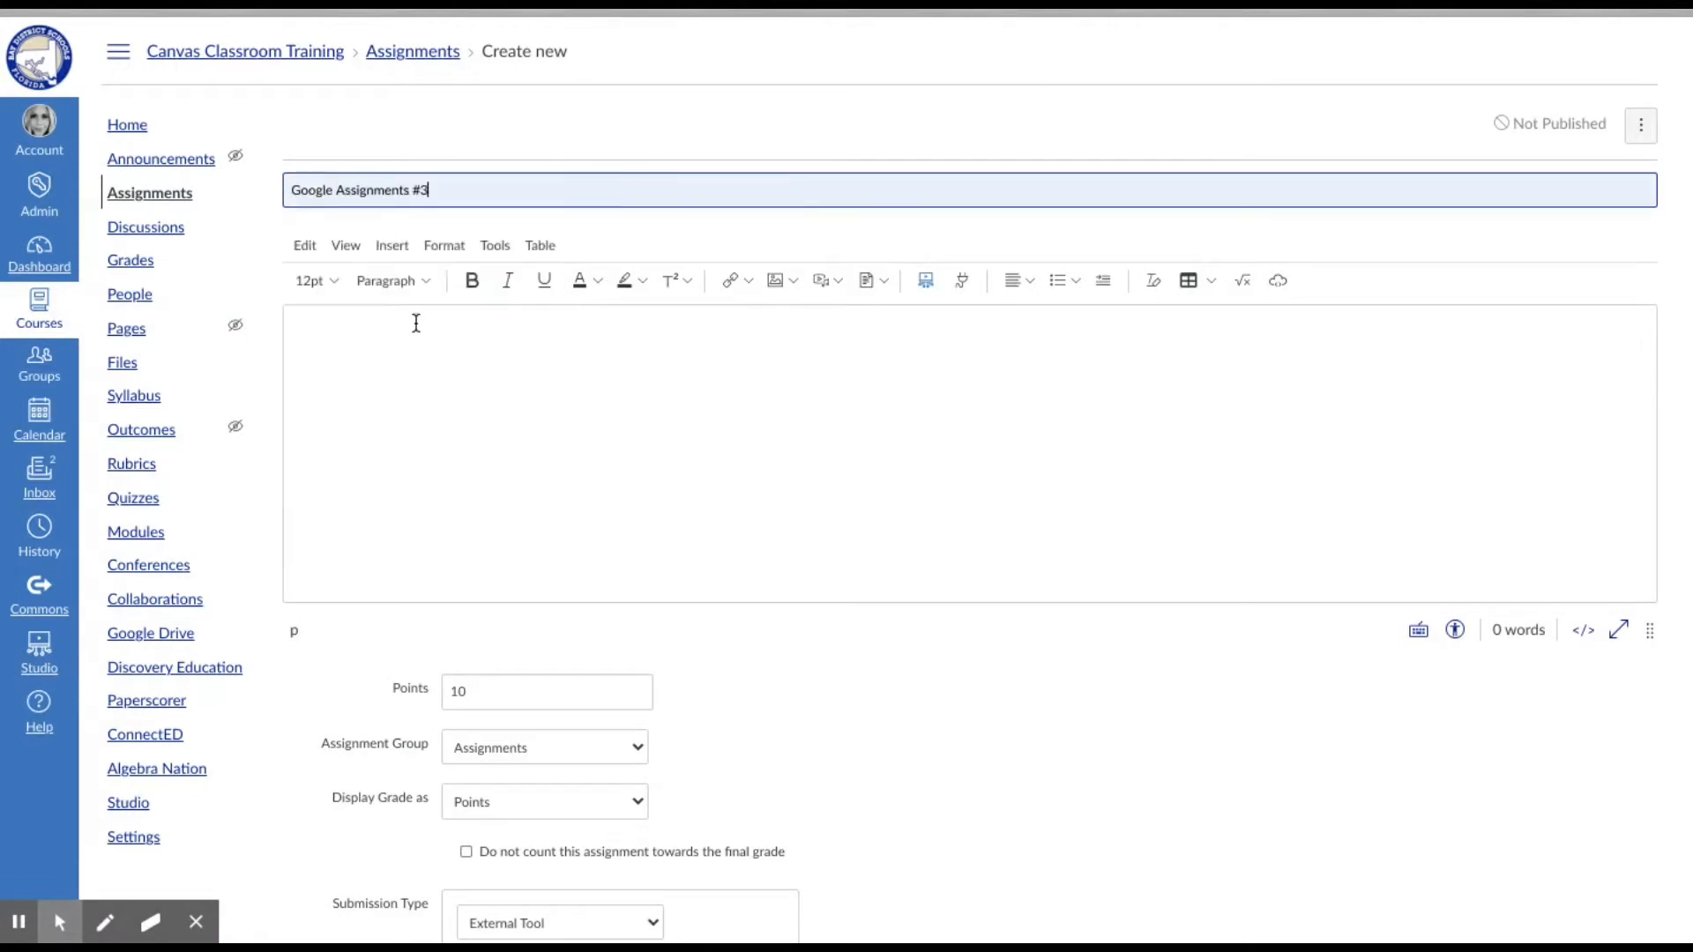
Enter the assignment instructions "Complete the template below and submit via Canvas."
left_click(401, 381)
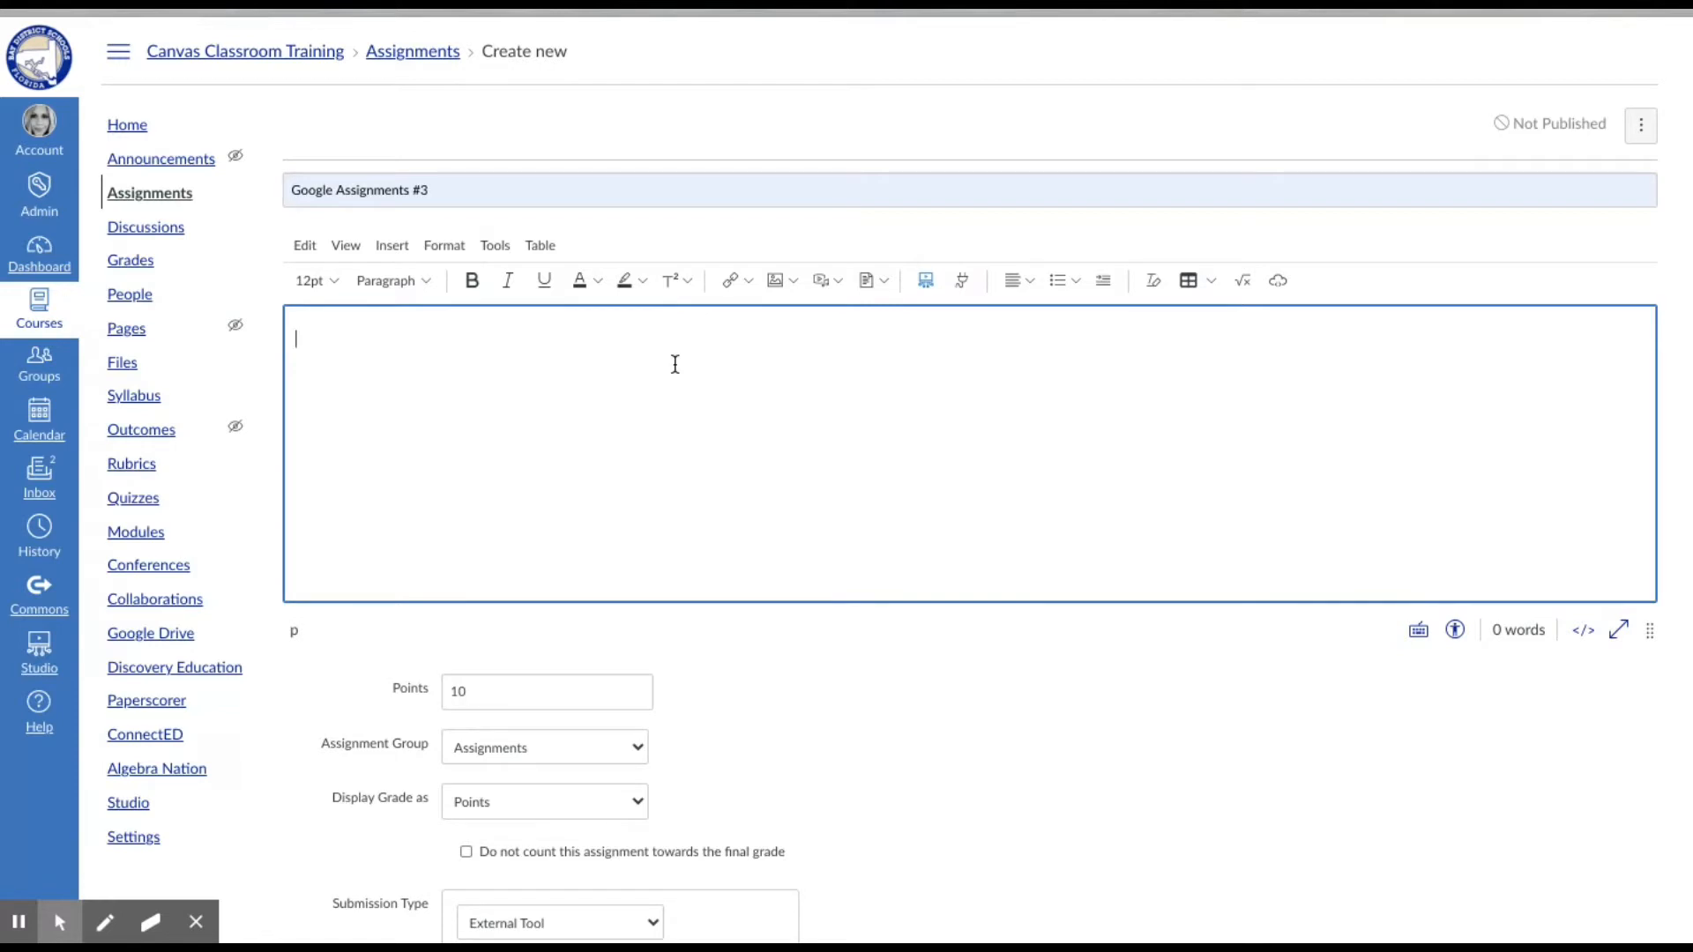
type("Complete t")
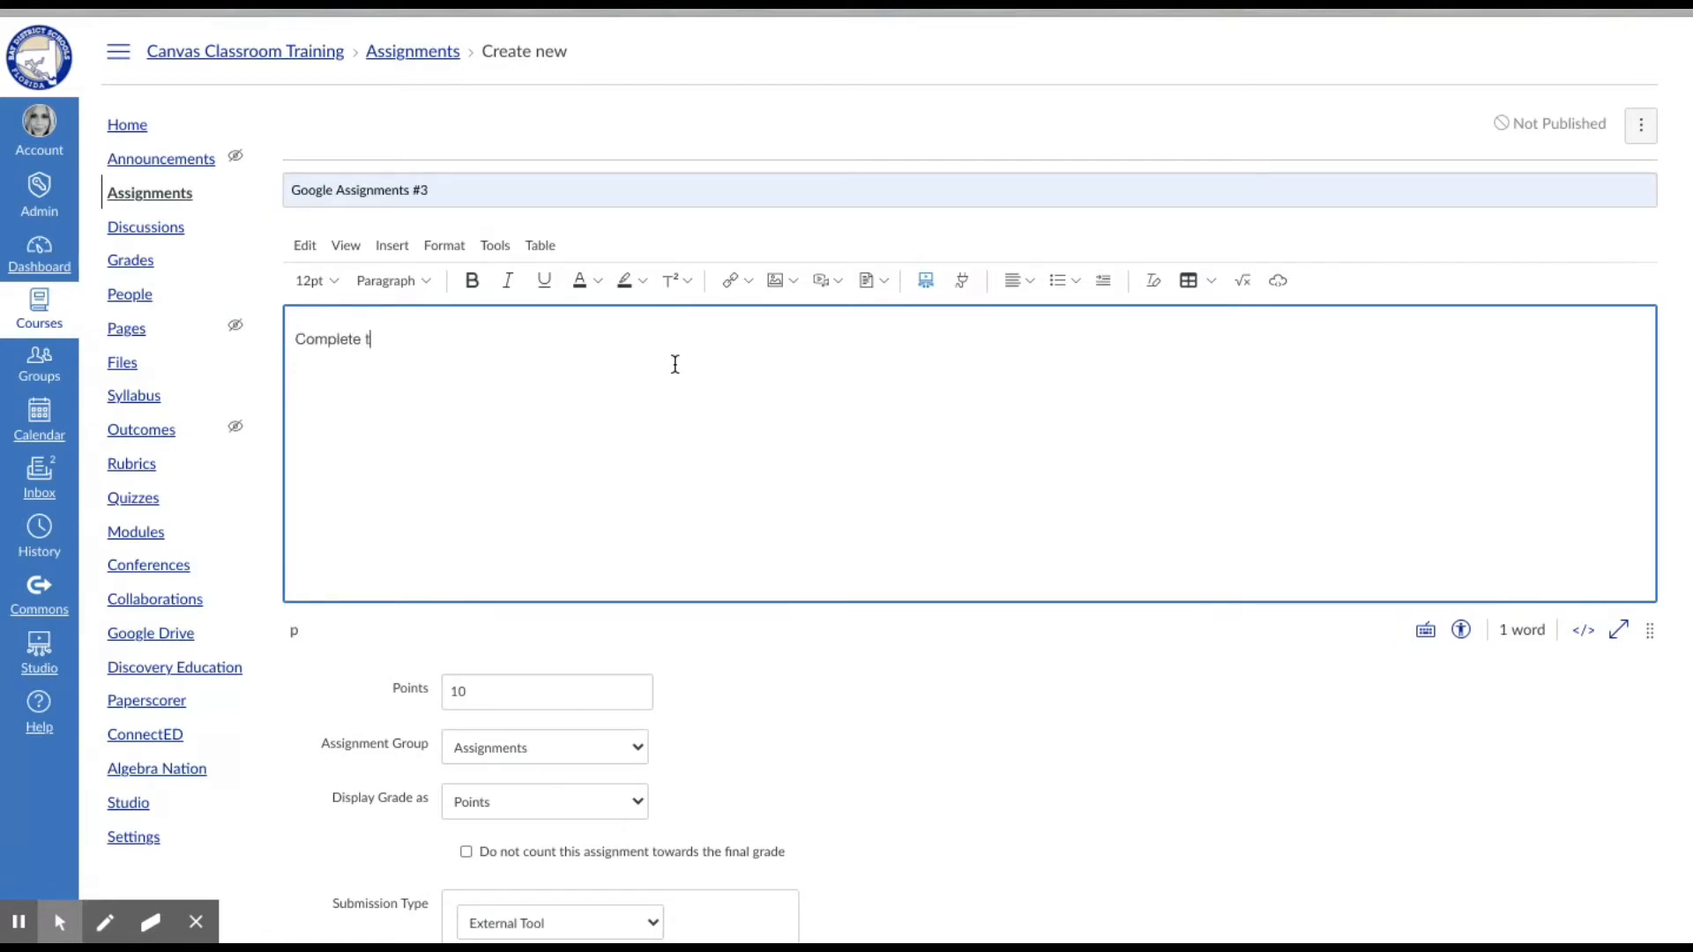
type("he template")
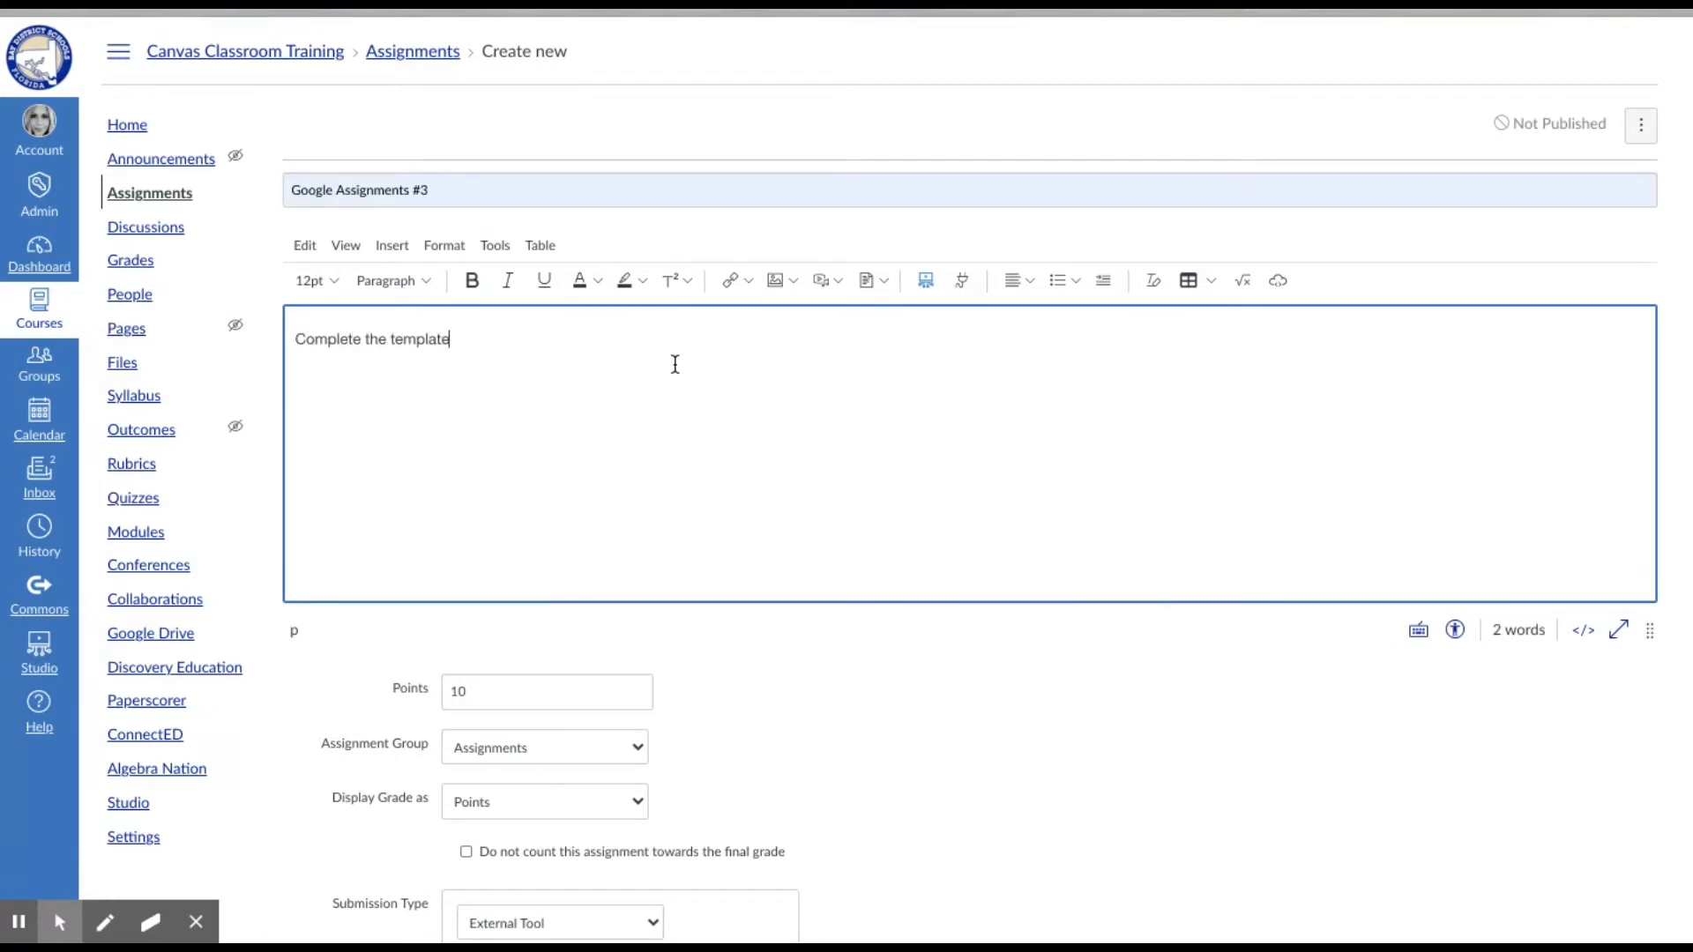
type(" below and submit via Canvas")
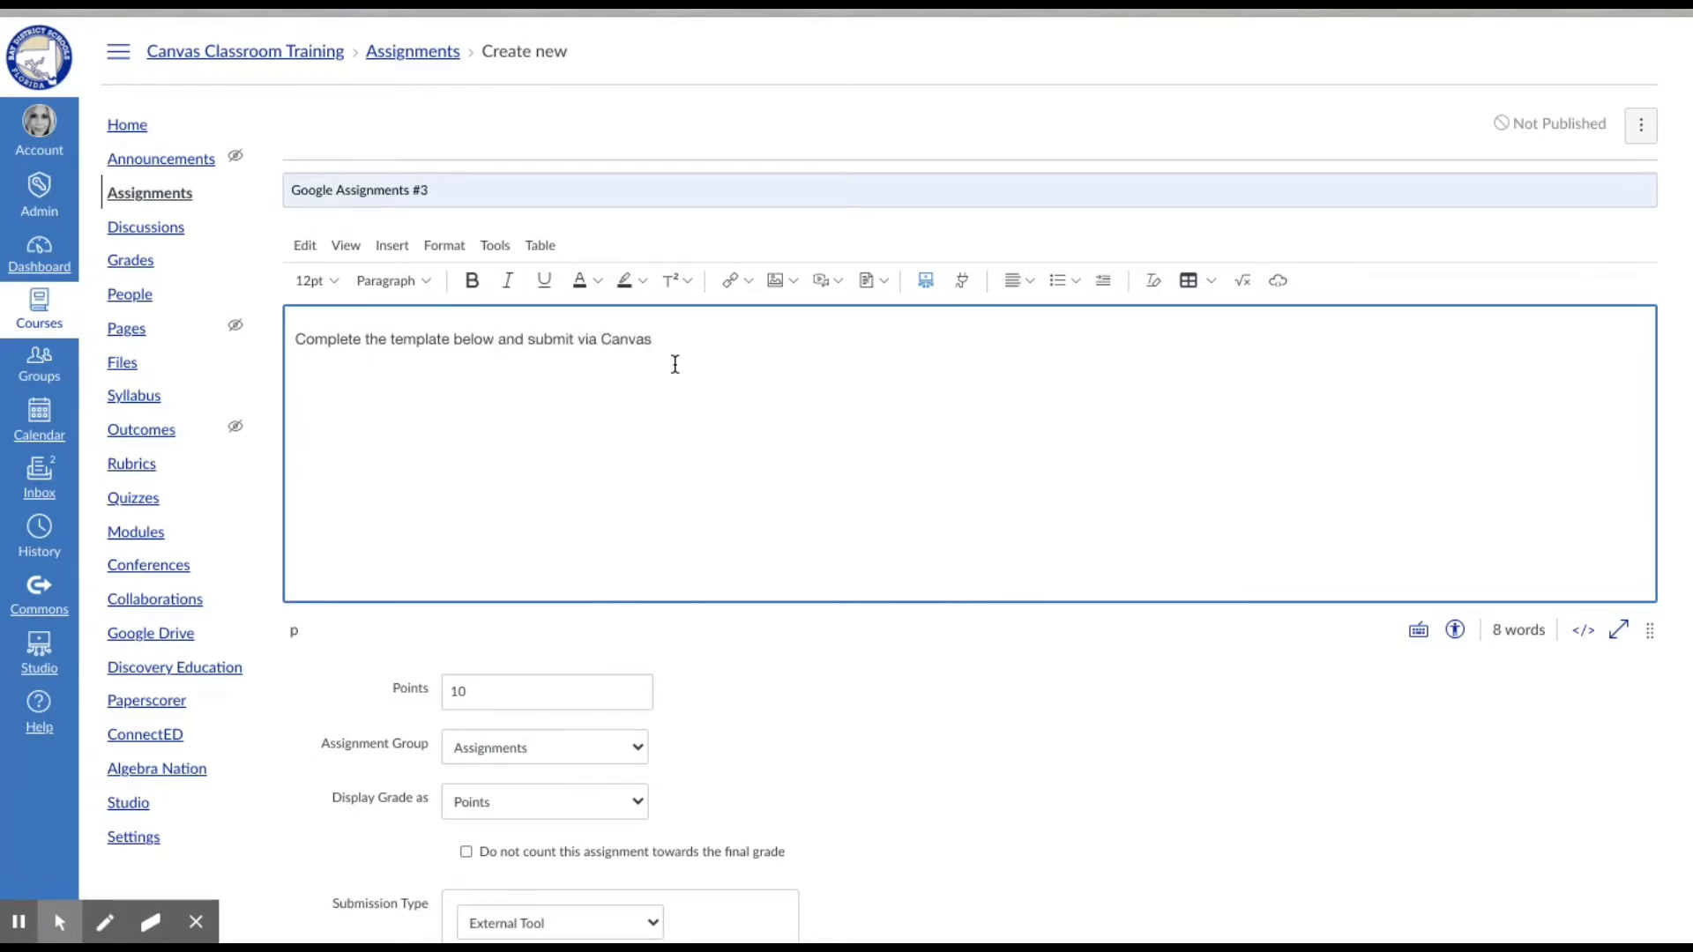
type(".")
Keep the new assignment in the Assignments group and use External Tool as its submission type
scroll(722, 423, "down", 1)
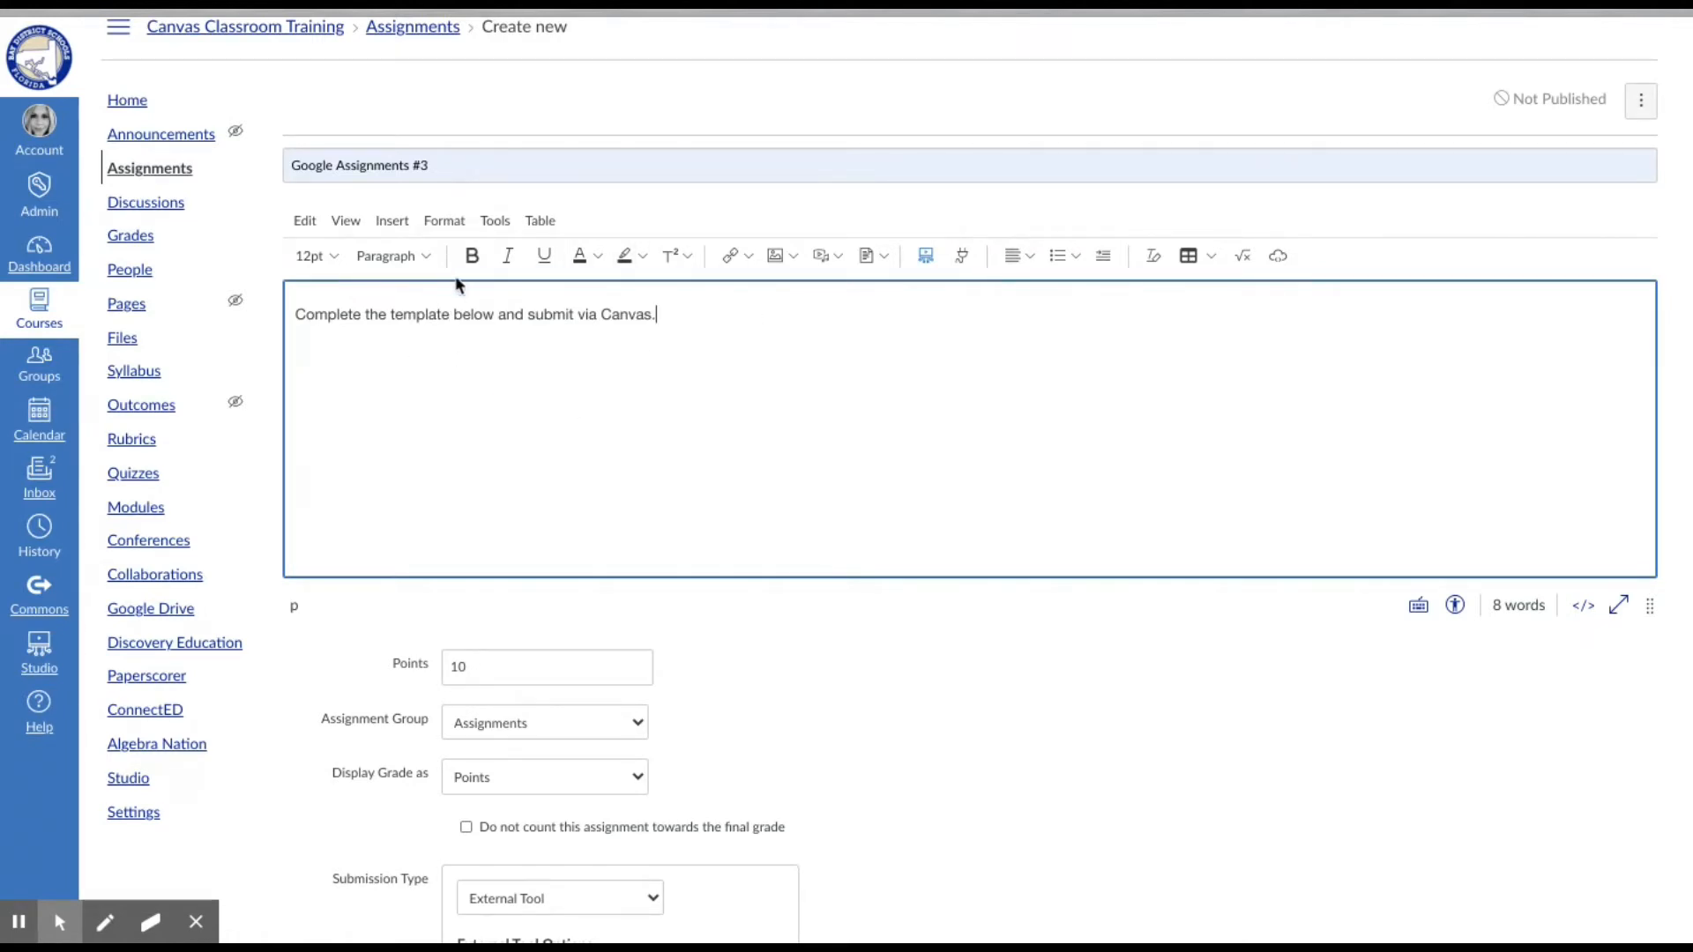
scroll(526, 371, "down", 2)
scroll(526, 371, "down", 5)
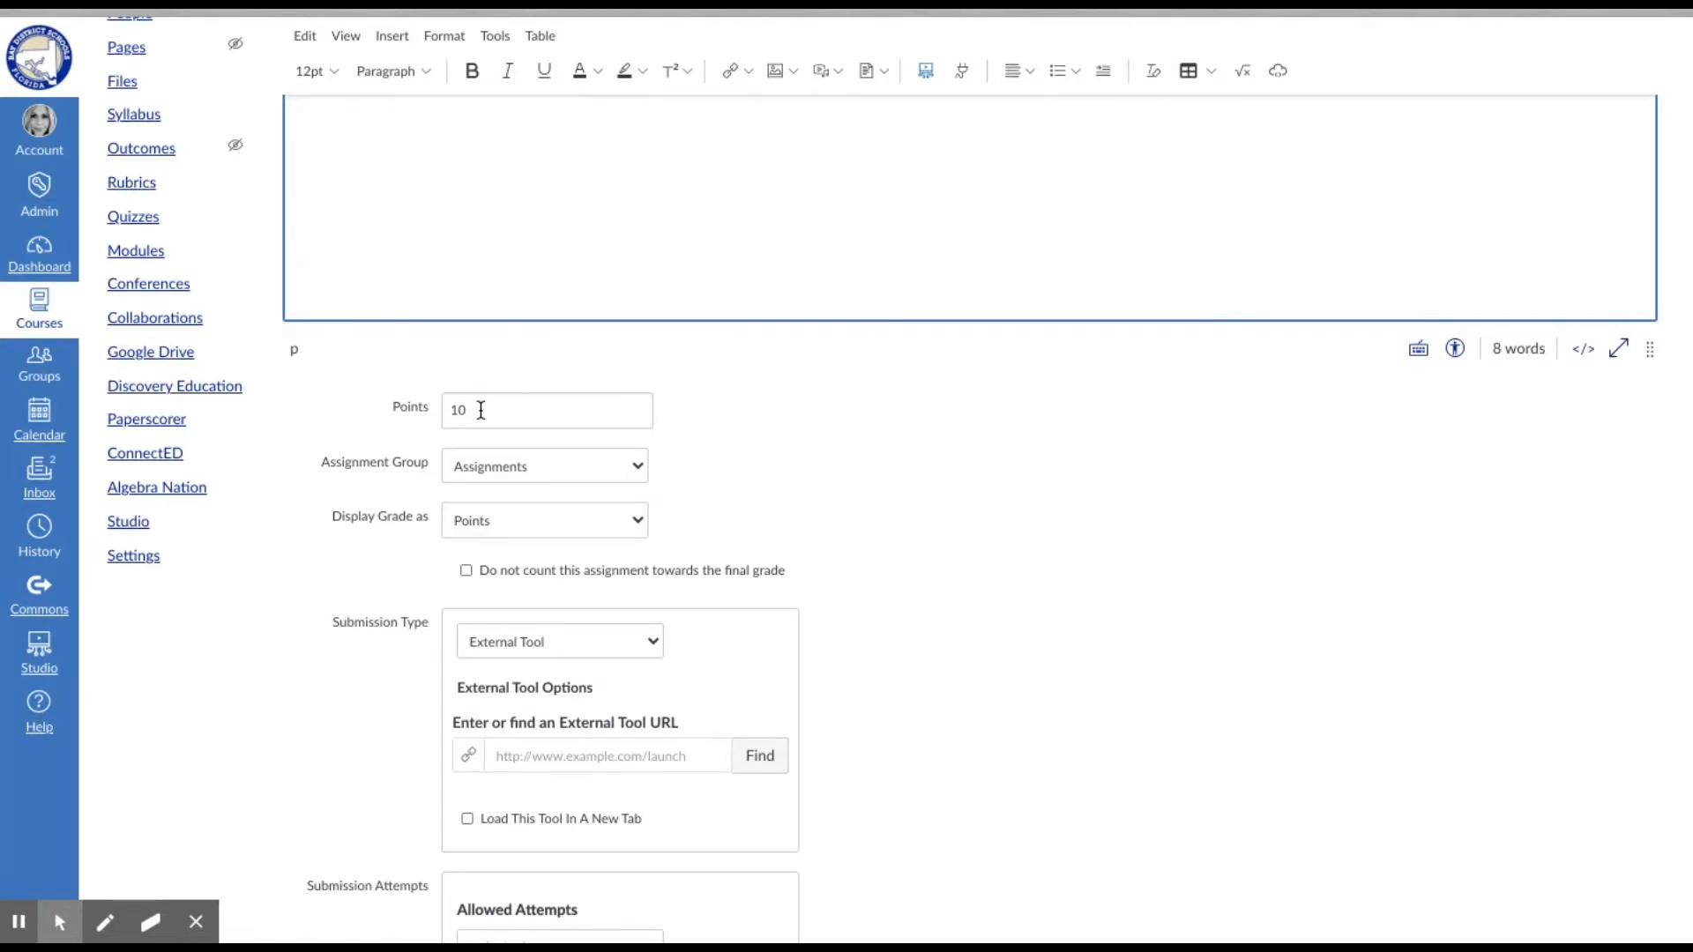
left_click(561, 476)
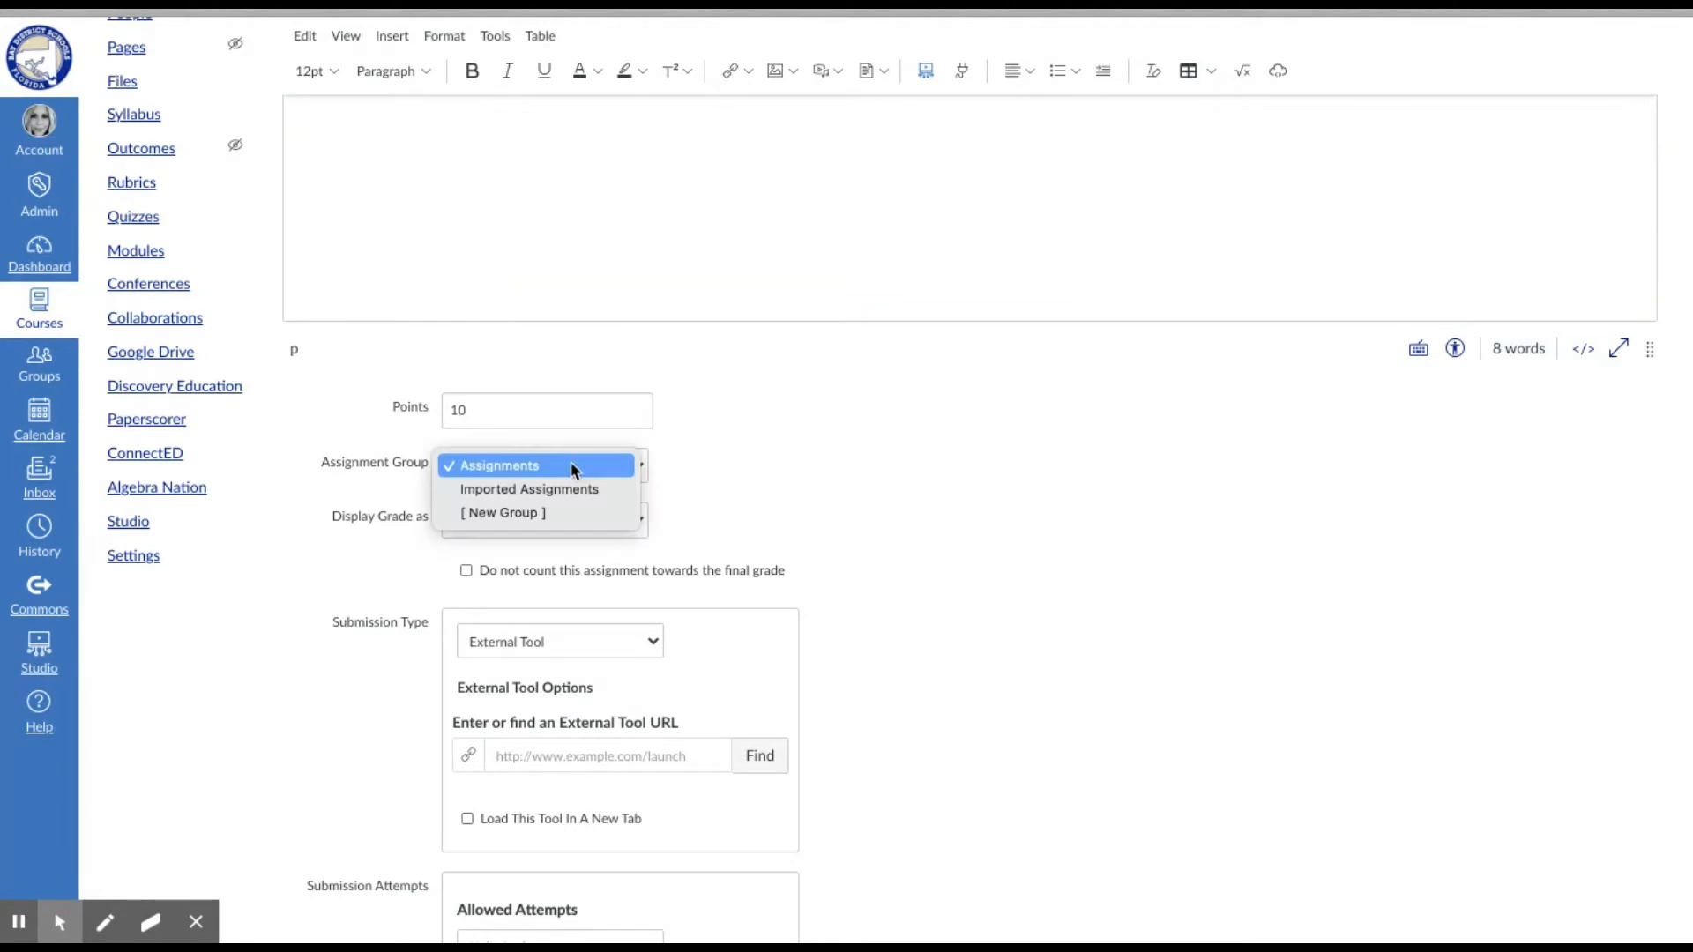
left_click(751, 471)
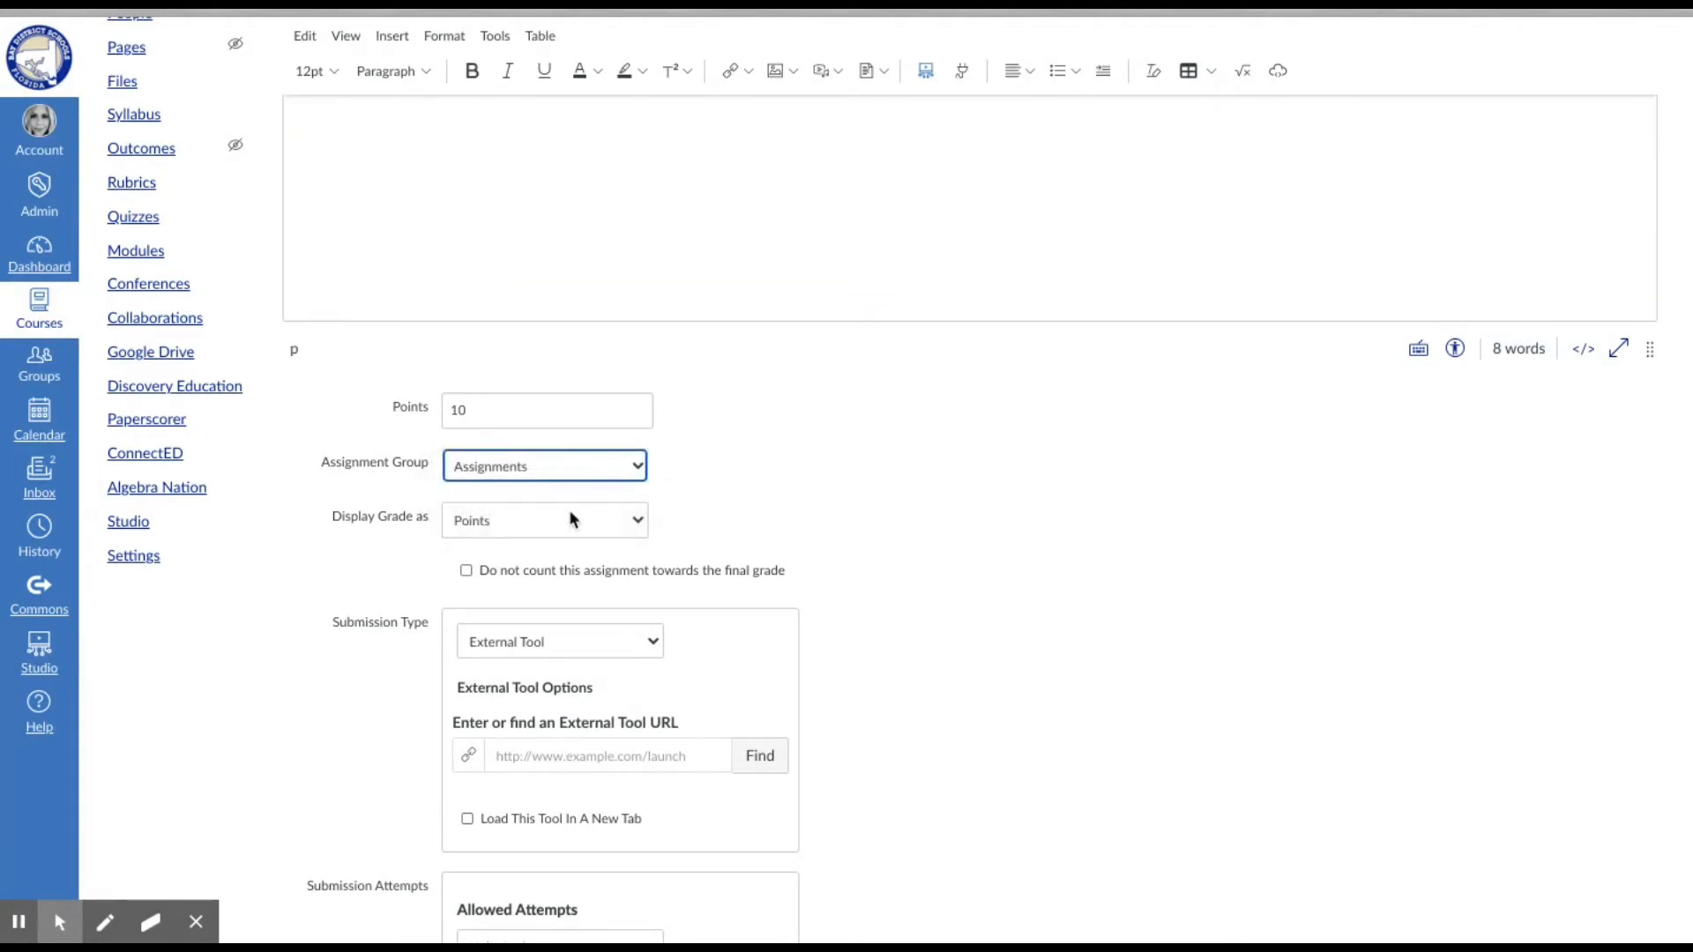
scroll(558, 537, "down", 1)
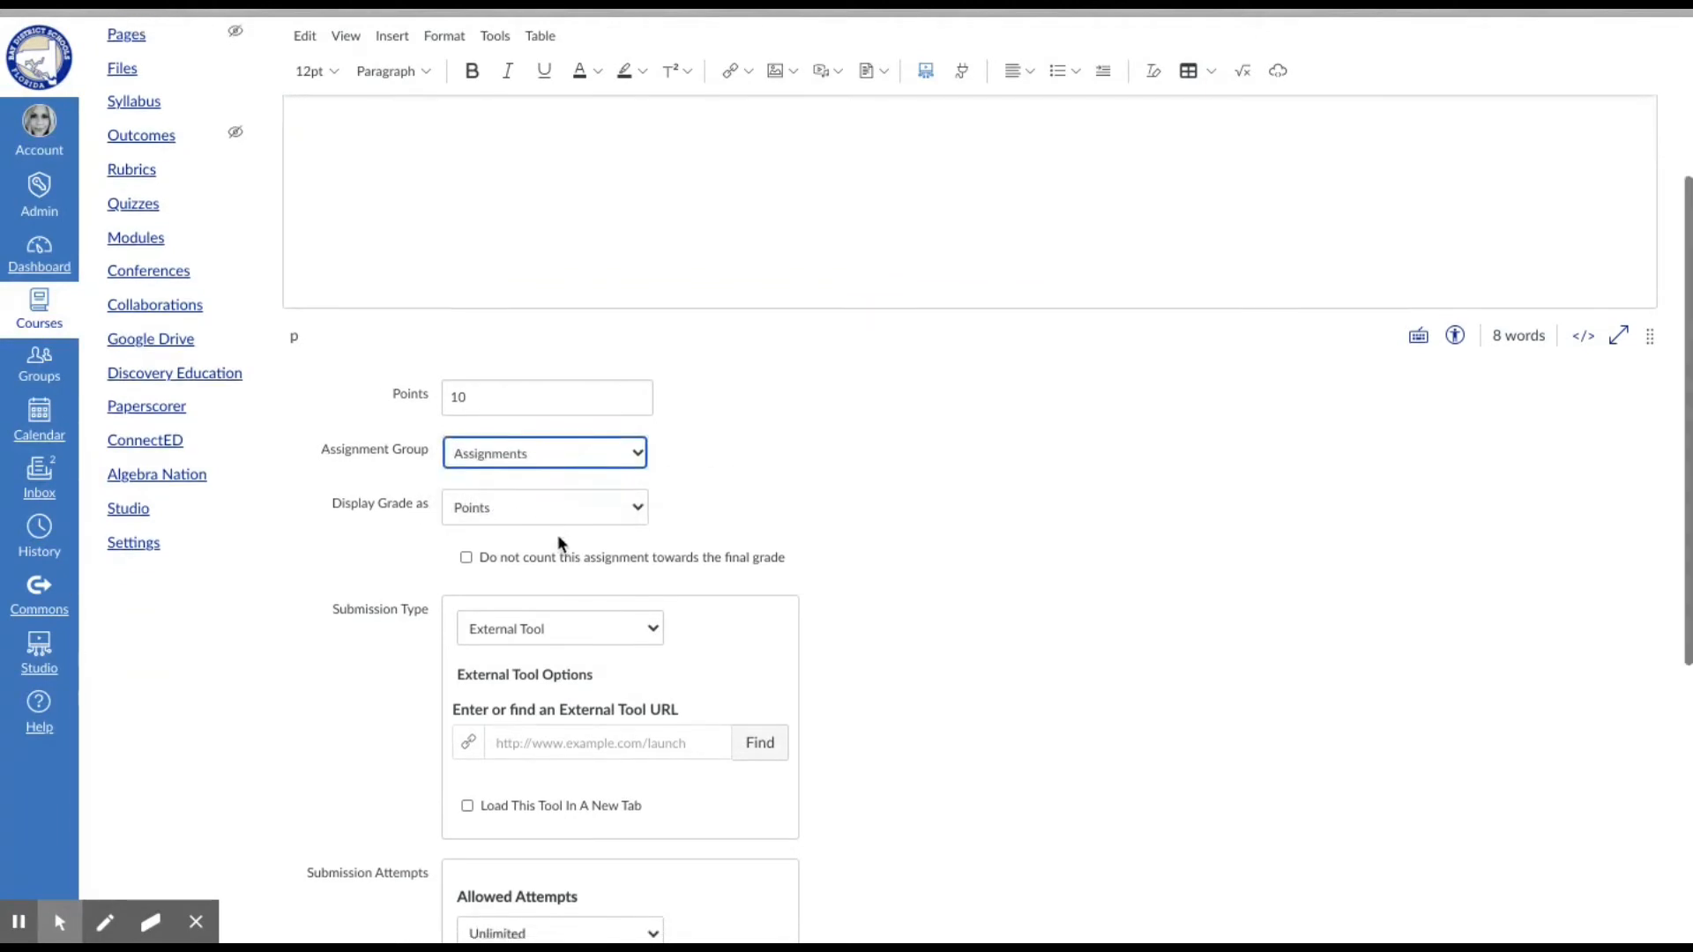
scroll(559, 538, "down", 3)
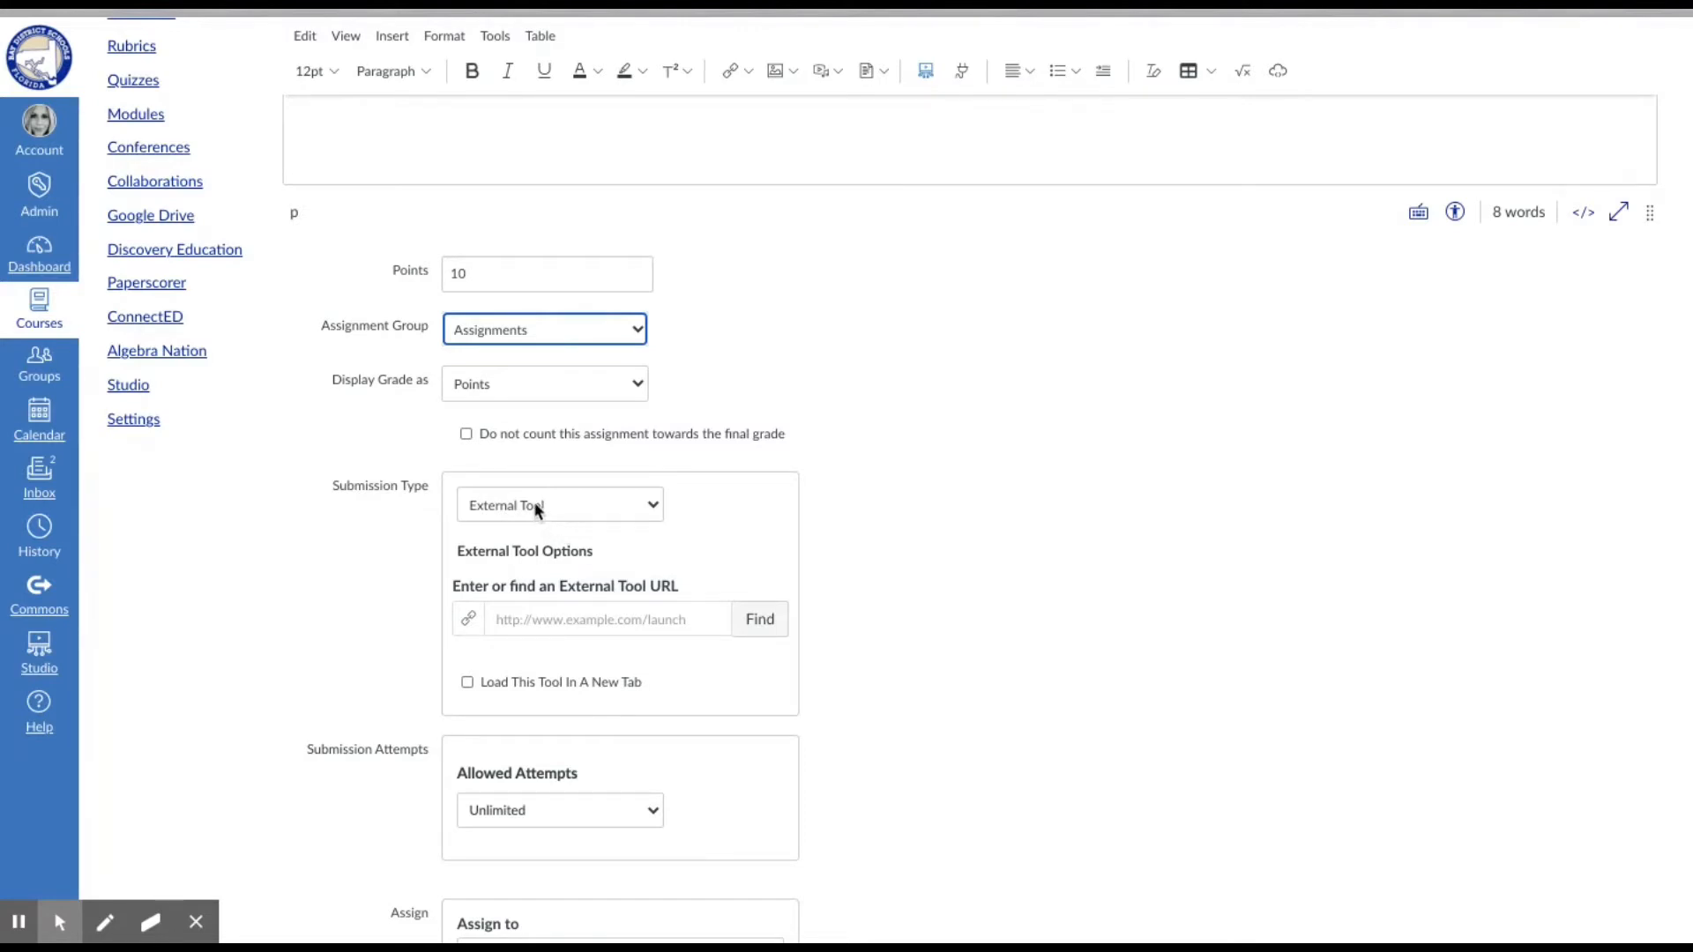
left_click(646, 505)
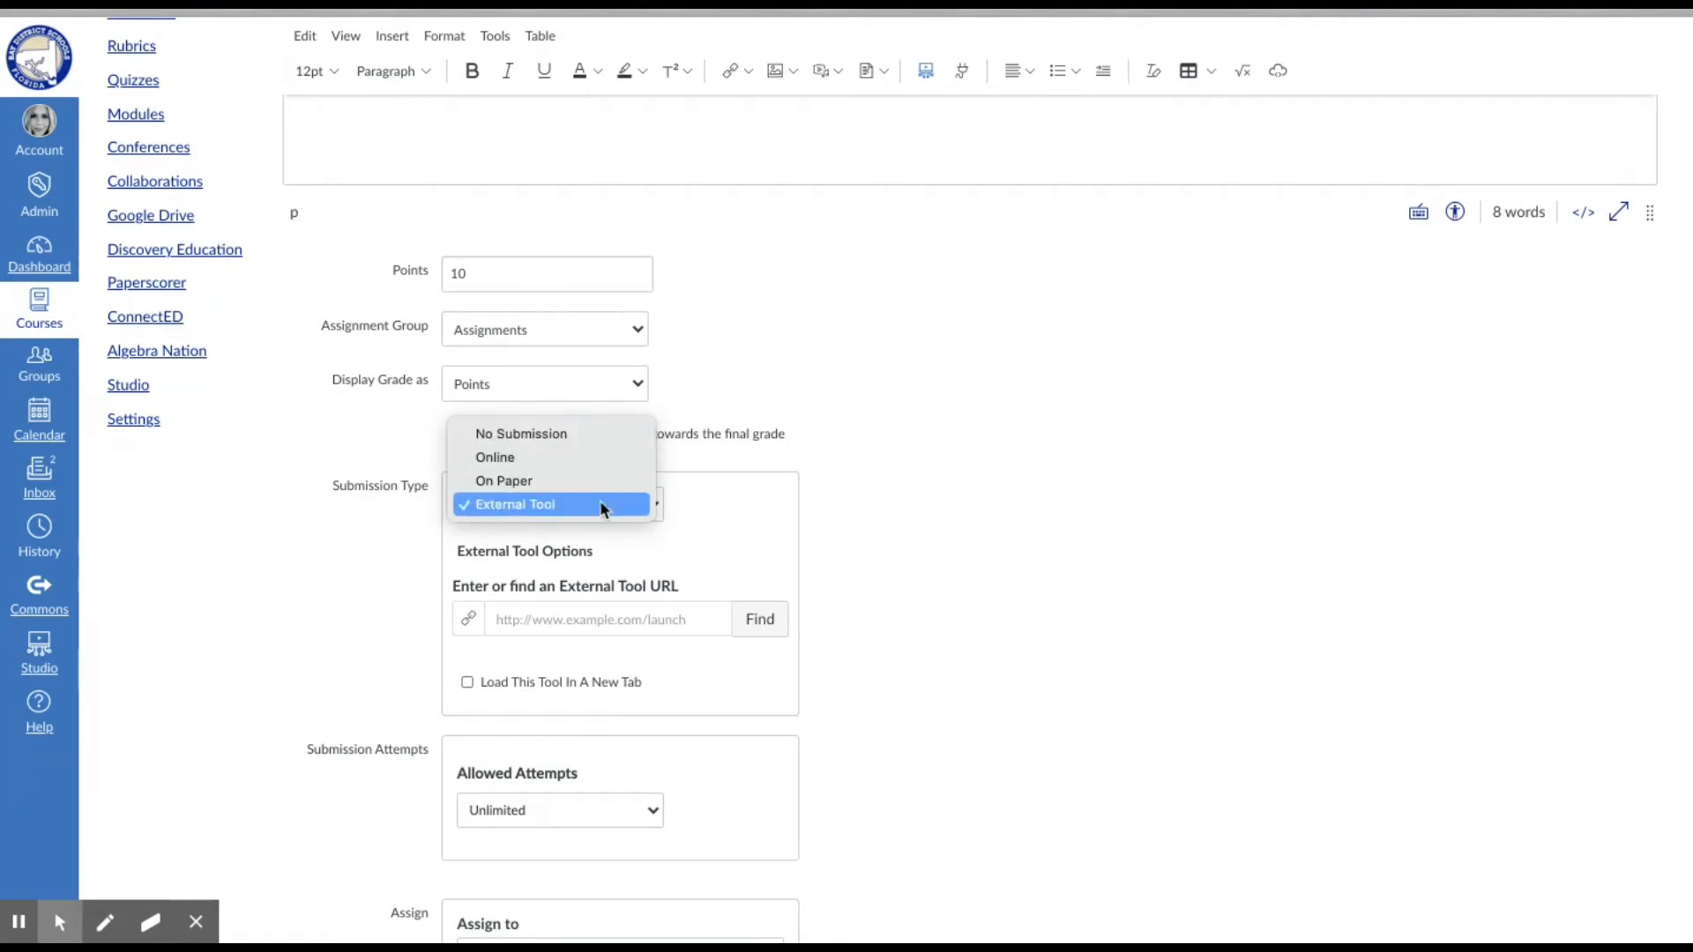
left_click(549, 505)
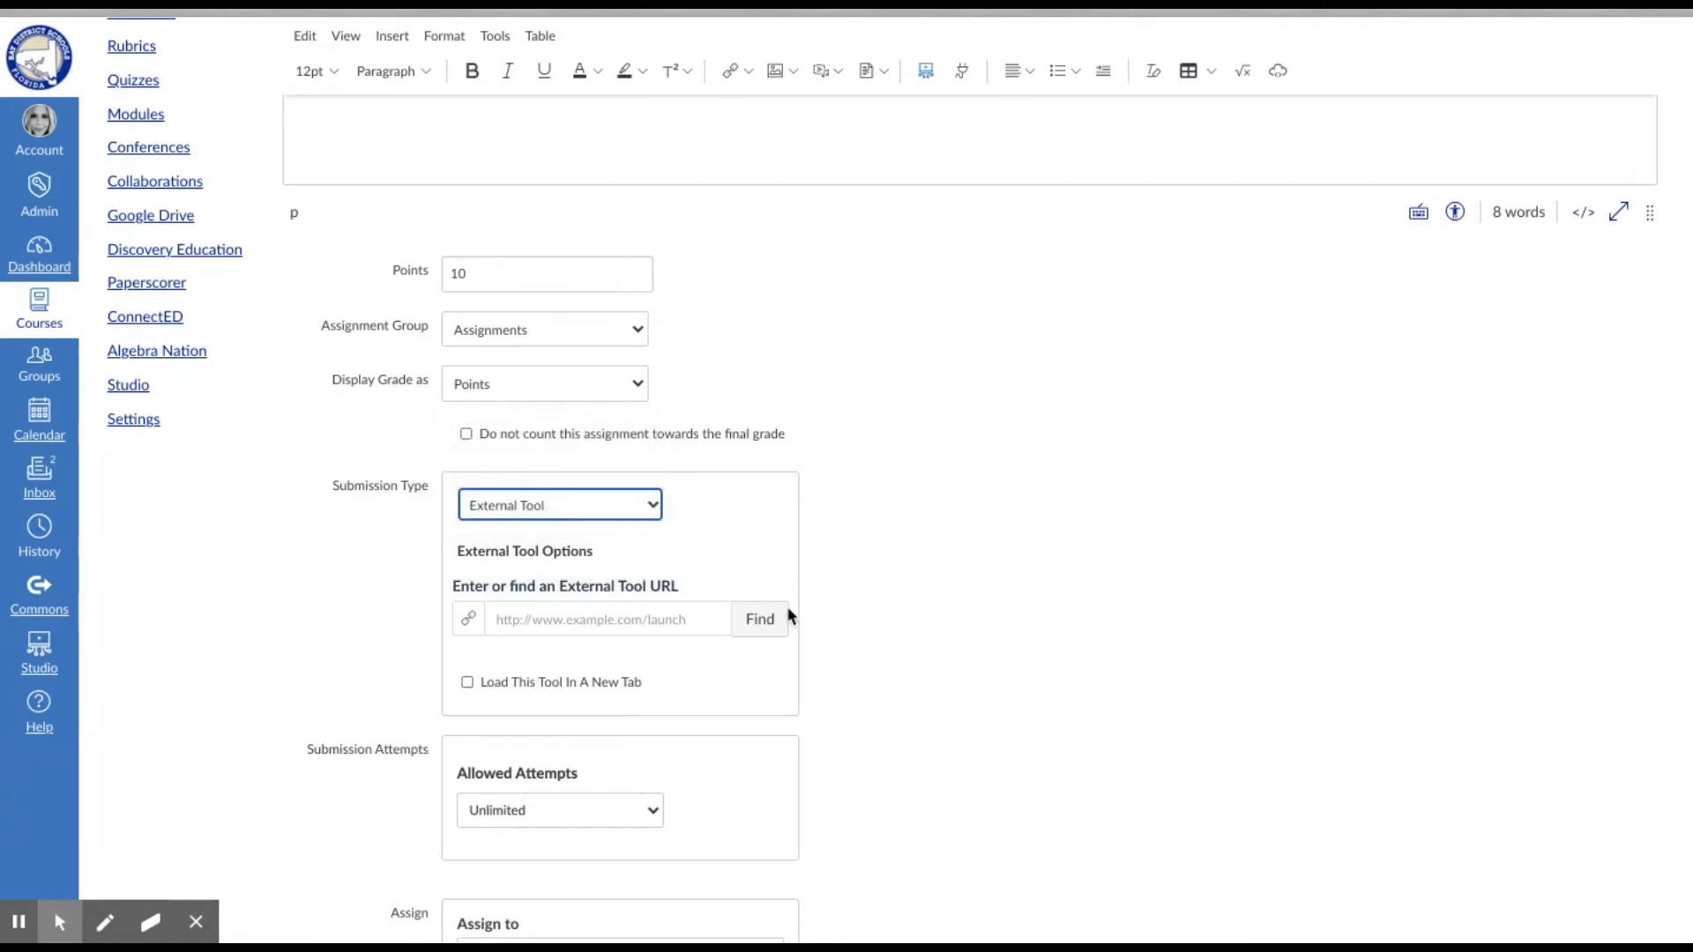
Find the Google Assignments external tool and continue to its assignment setup with the linked Google account
left_click(762, 623)
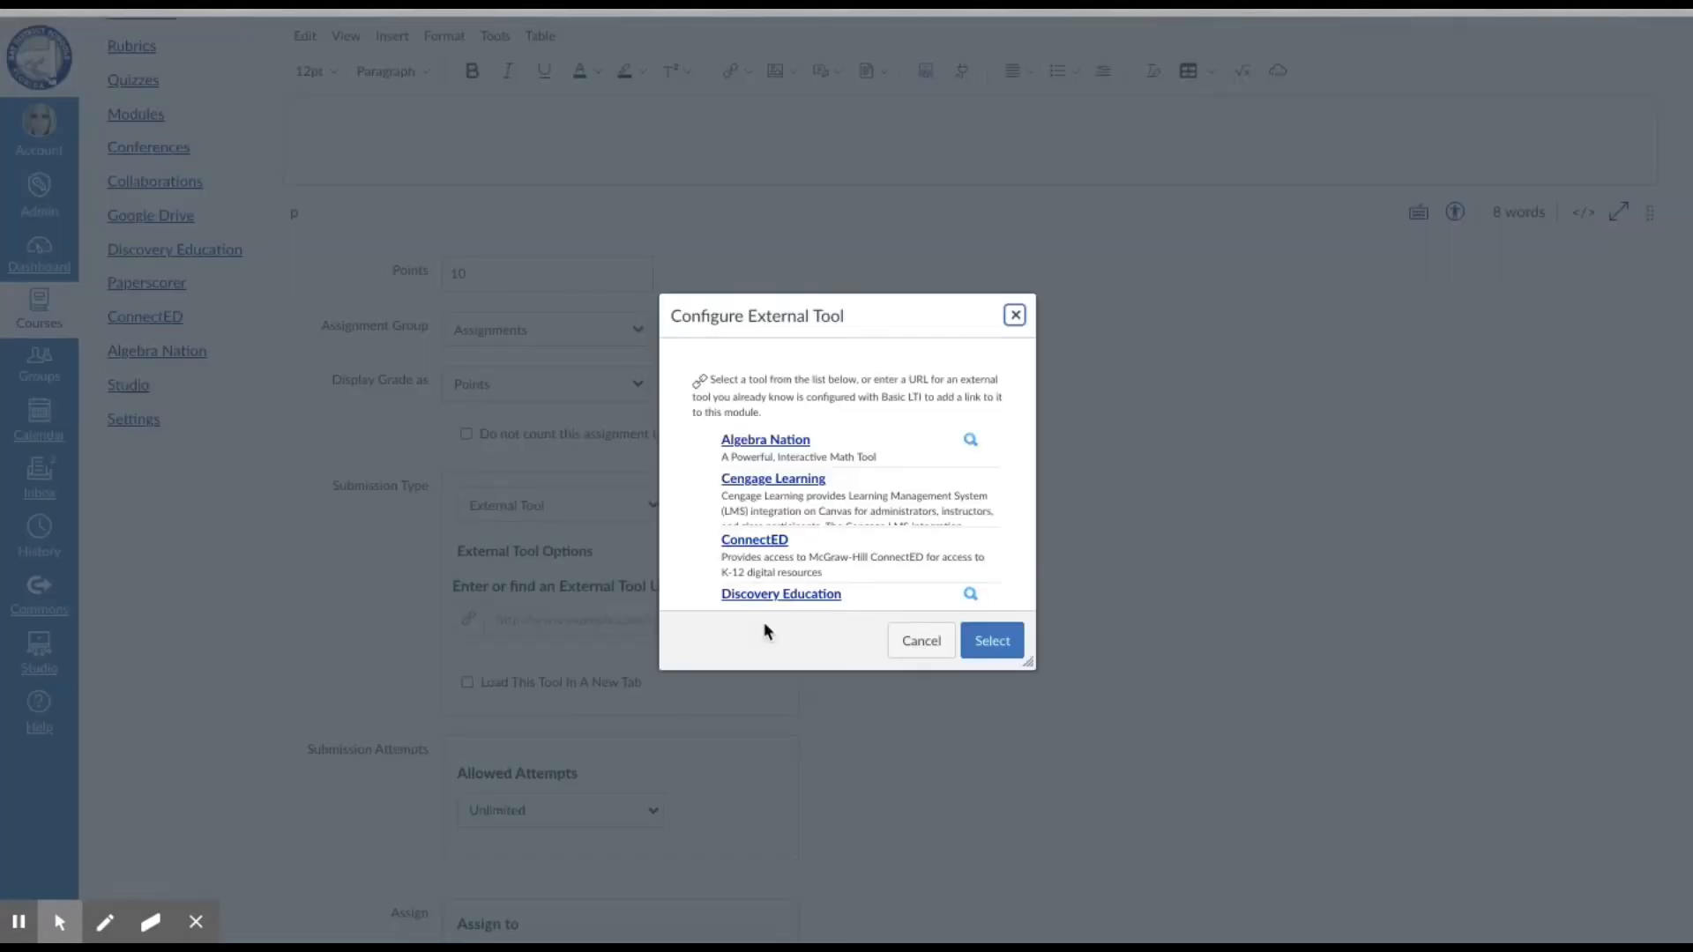
scroll(826, 531, "down", 1)
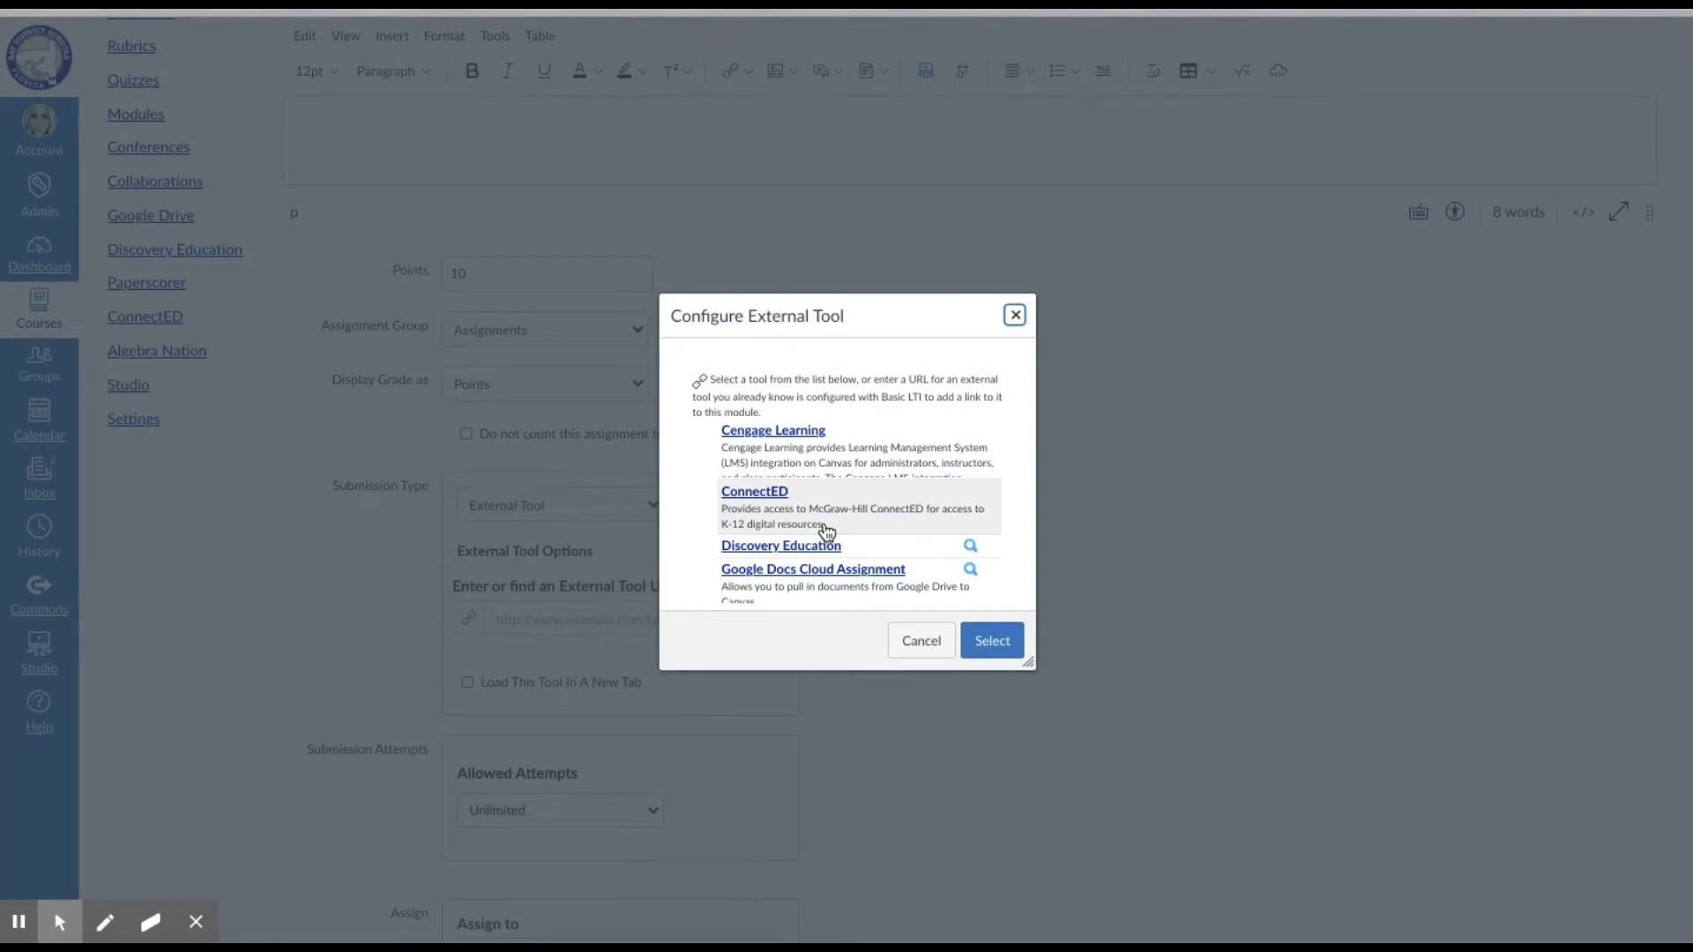
scroll(826, 531, "down", 2)
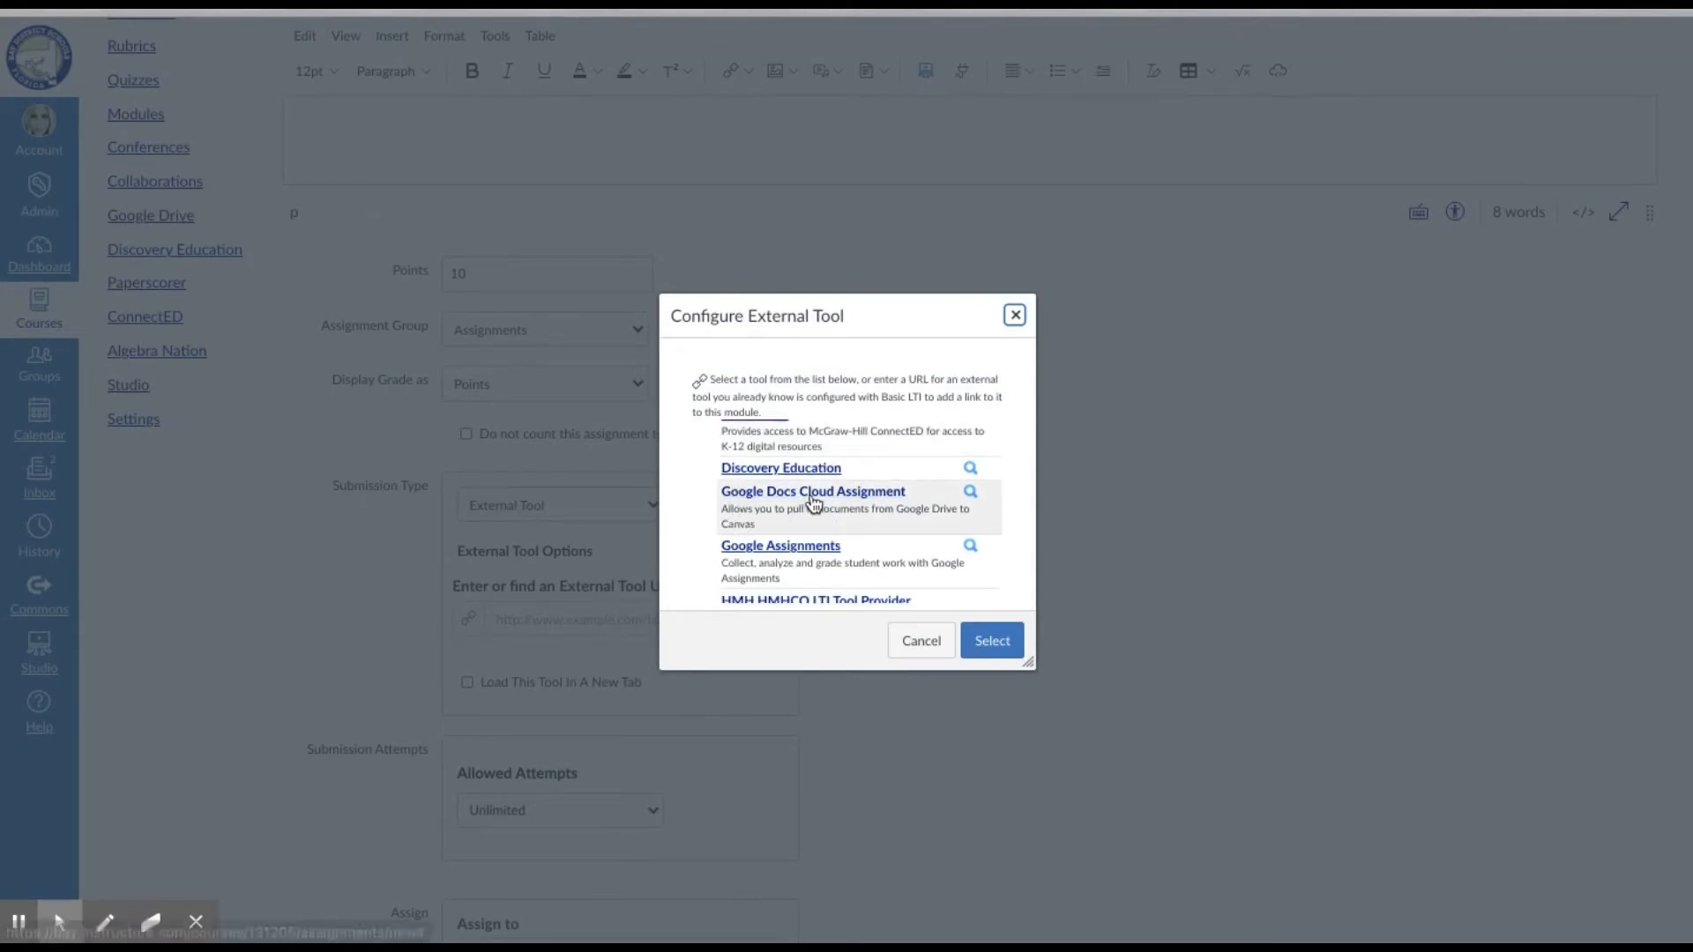
scroll(815, 520, "down", 1)
scroll(816, 522, "down", 1)
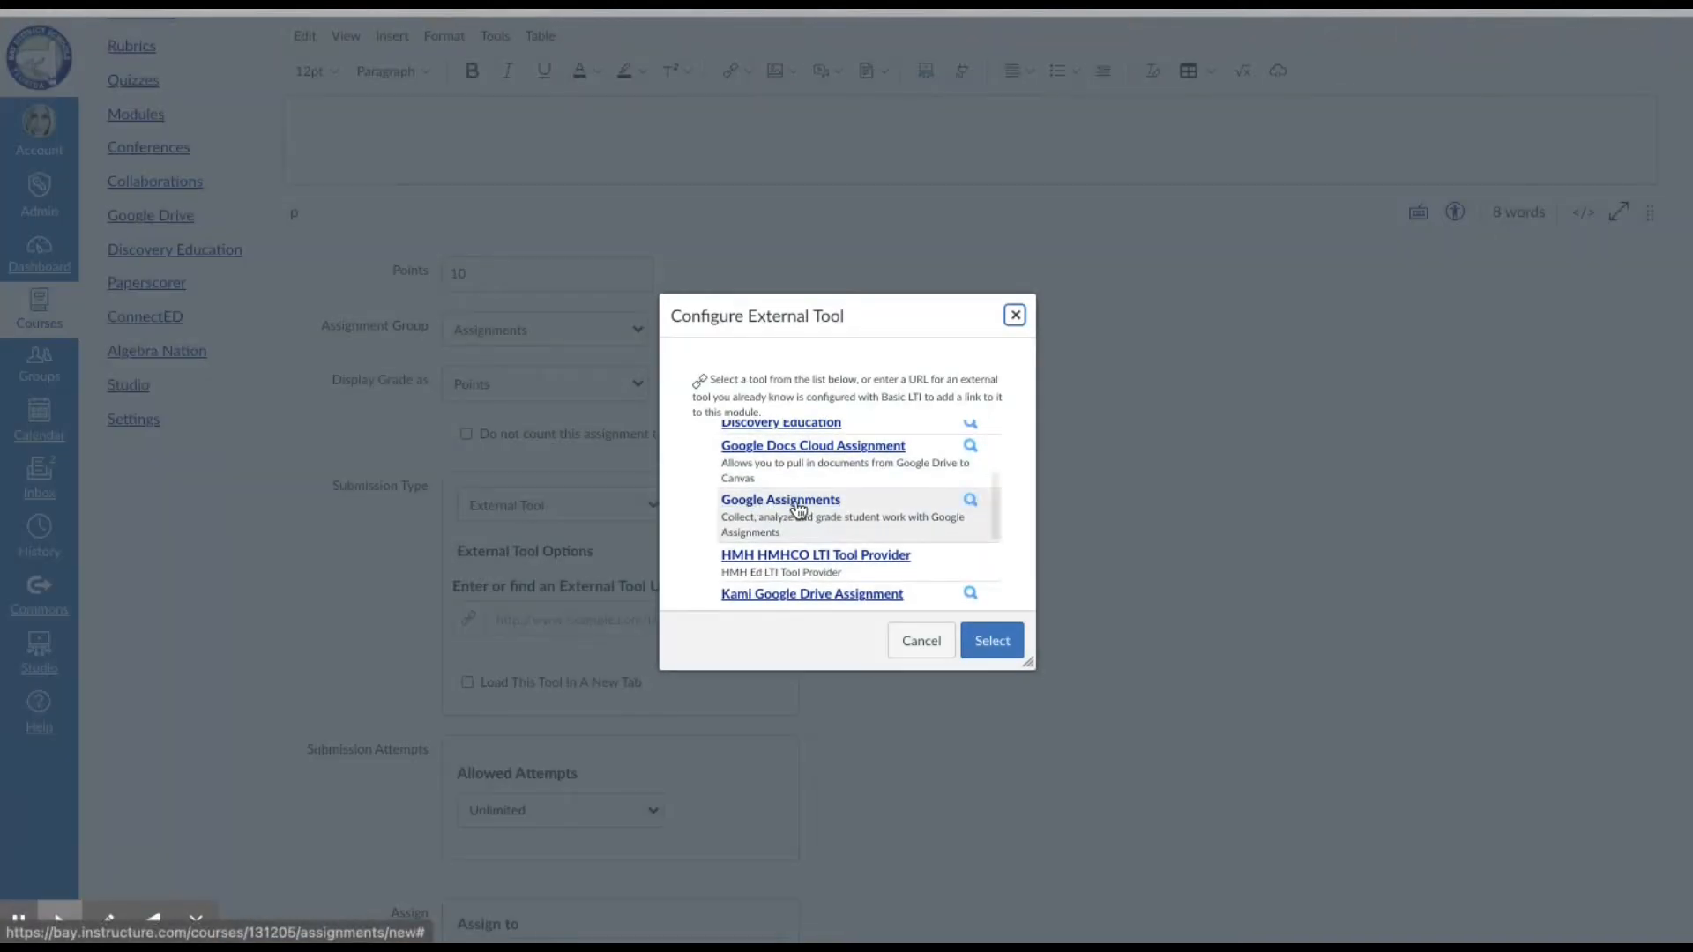
left_click(800, 507)
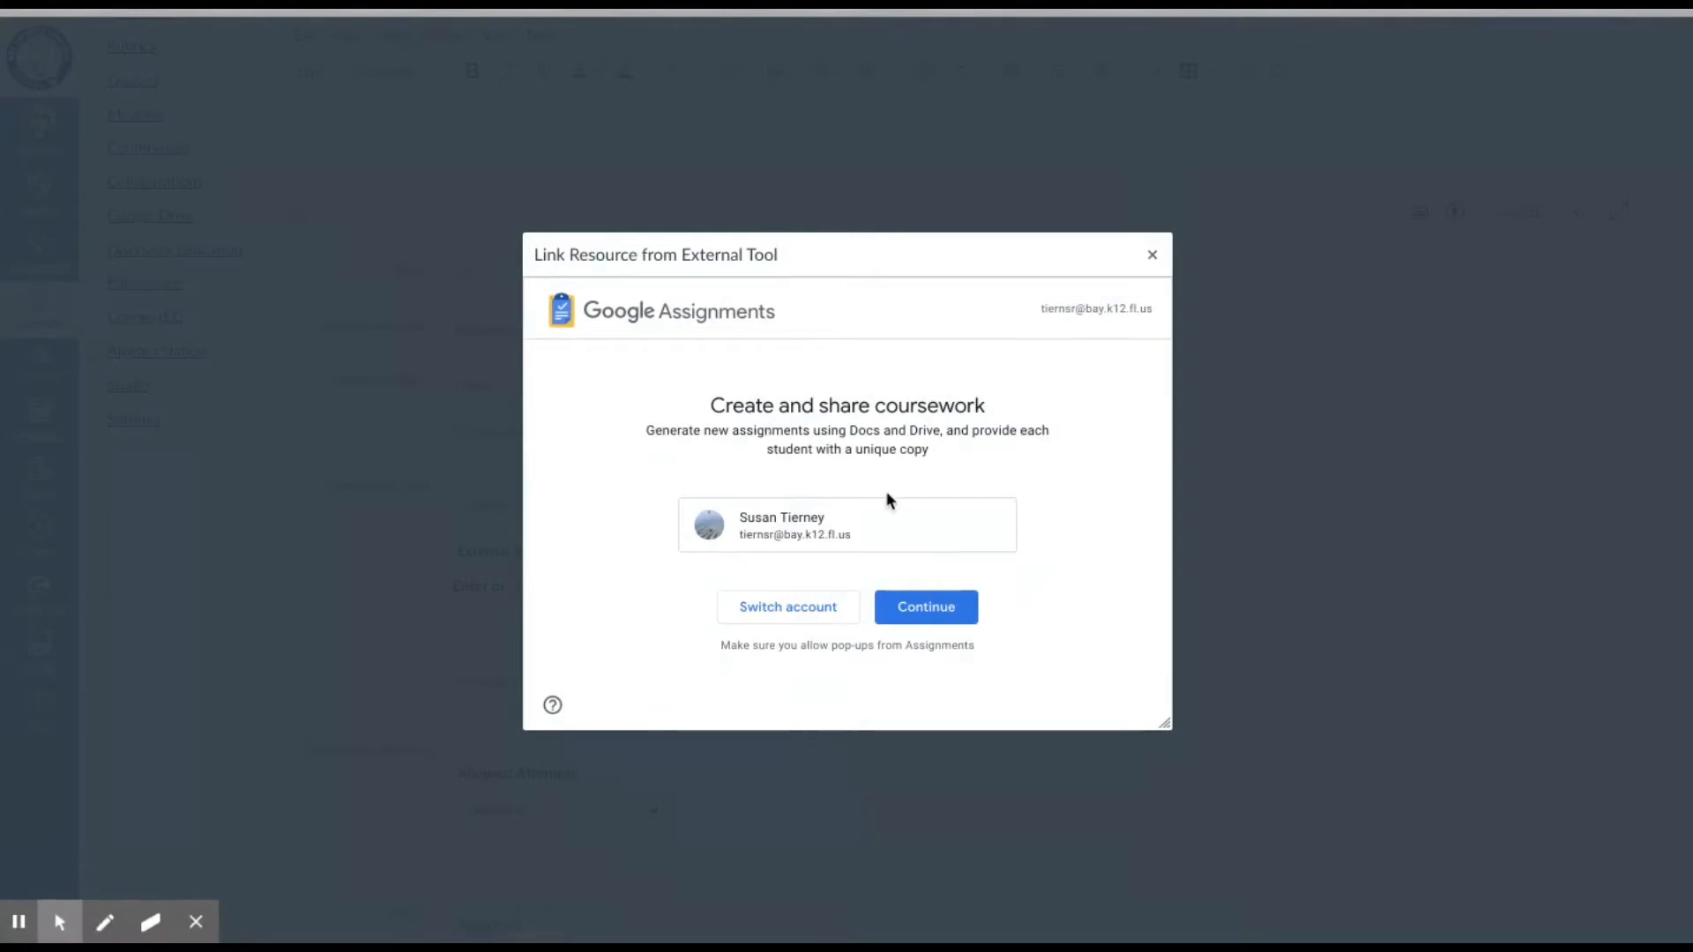
left_click(933, 617)
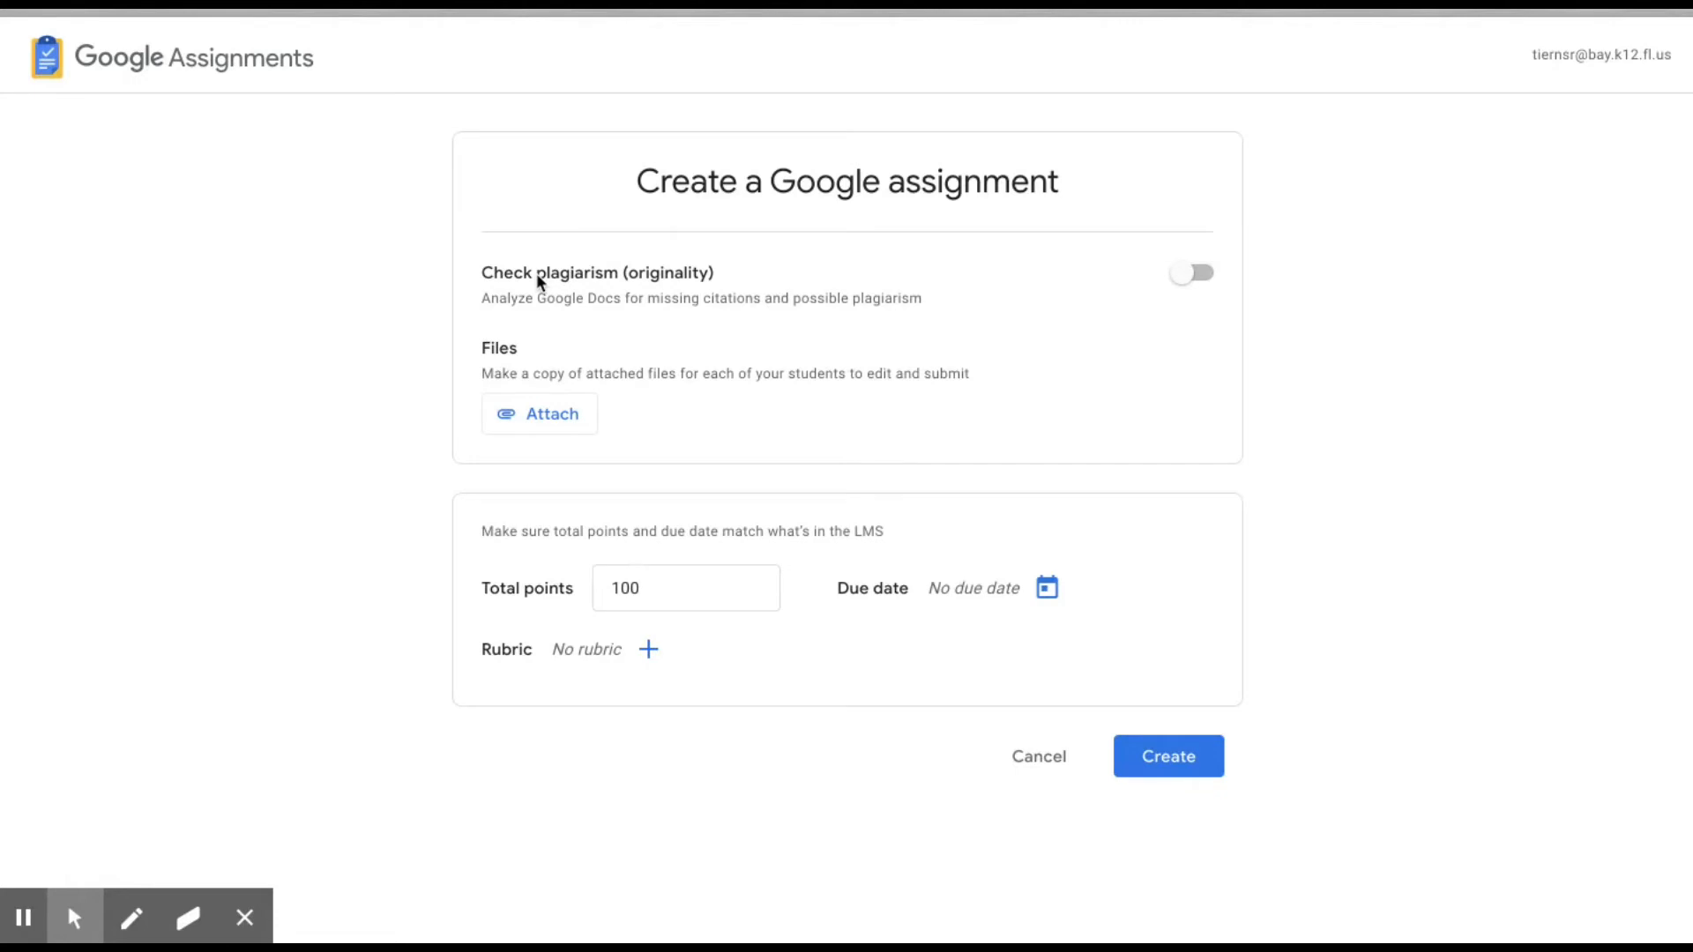
Turn on the plagiarism (originality) check and attach the Google Drive document named Template
left_click(1190, 278)
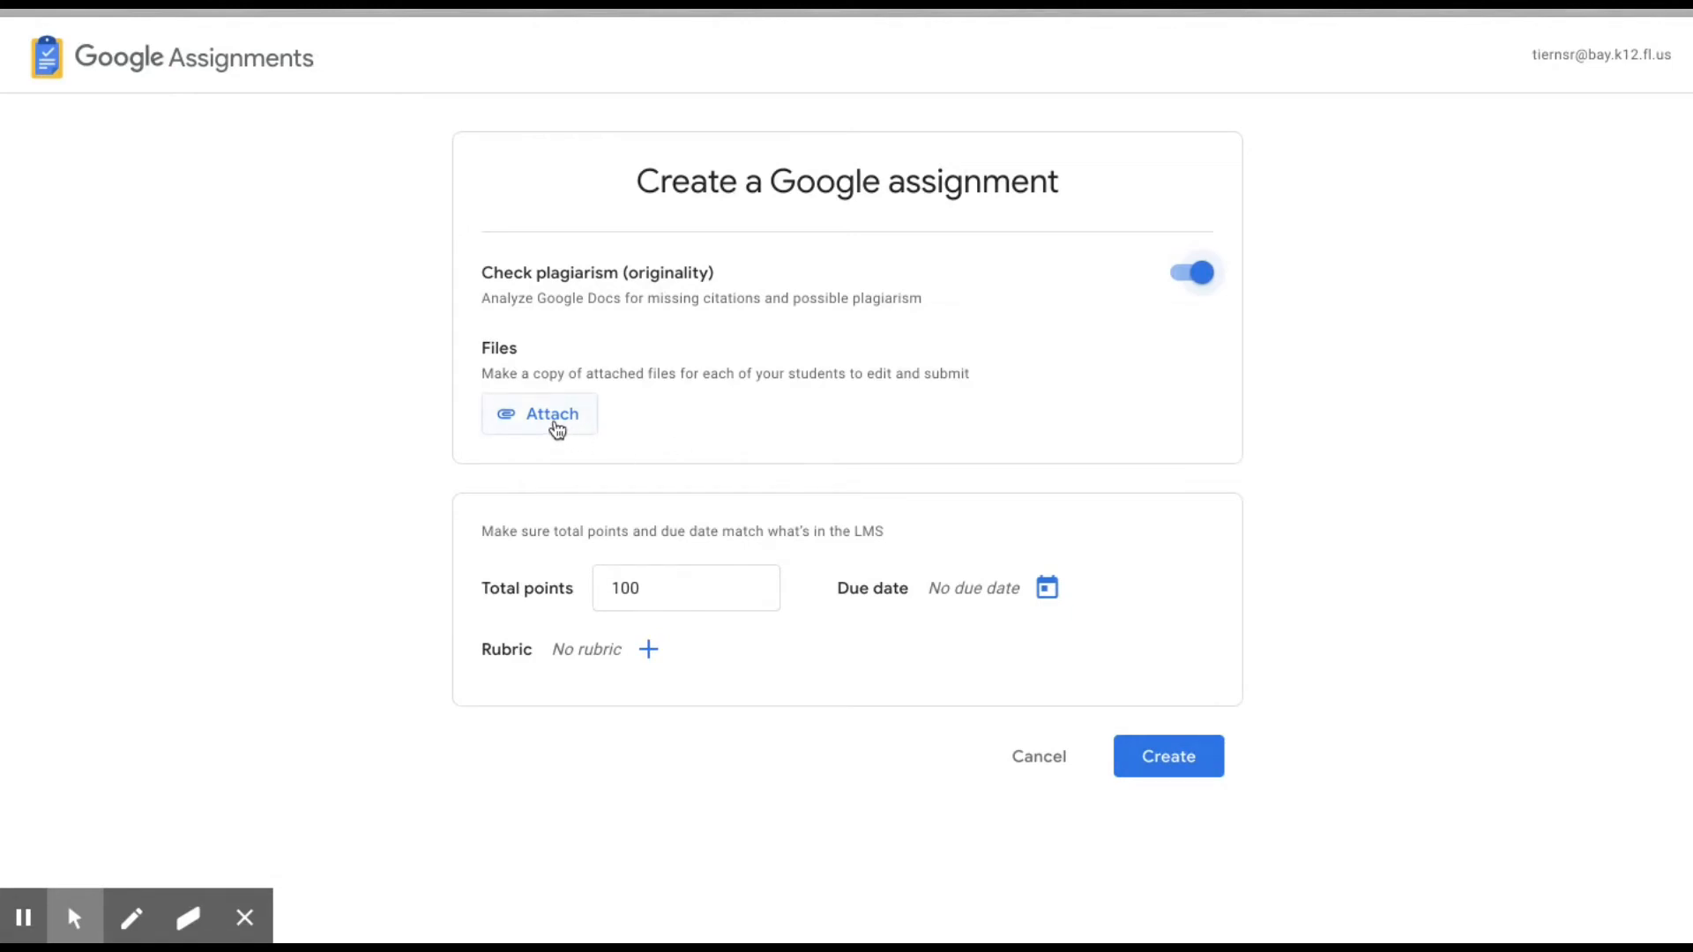
left_click(541, 424)
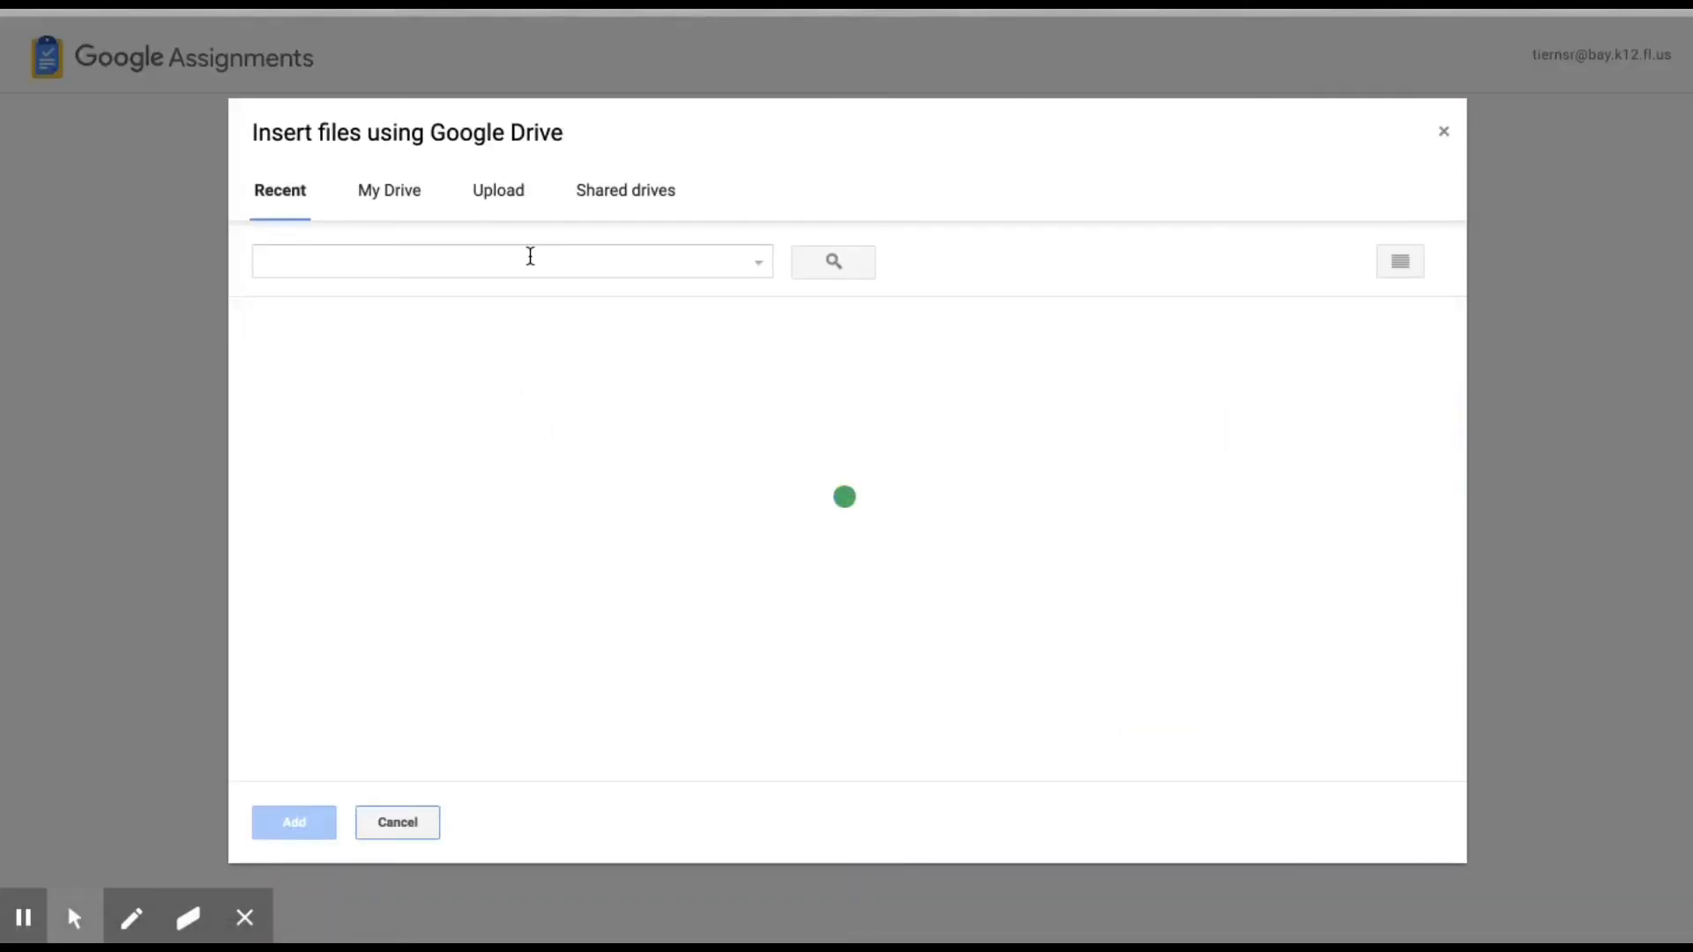
left_click(531, 258)
type("te")
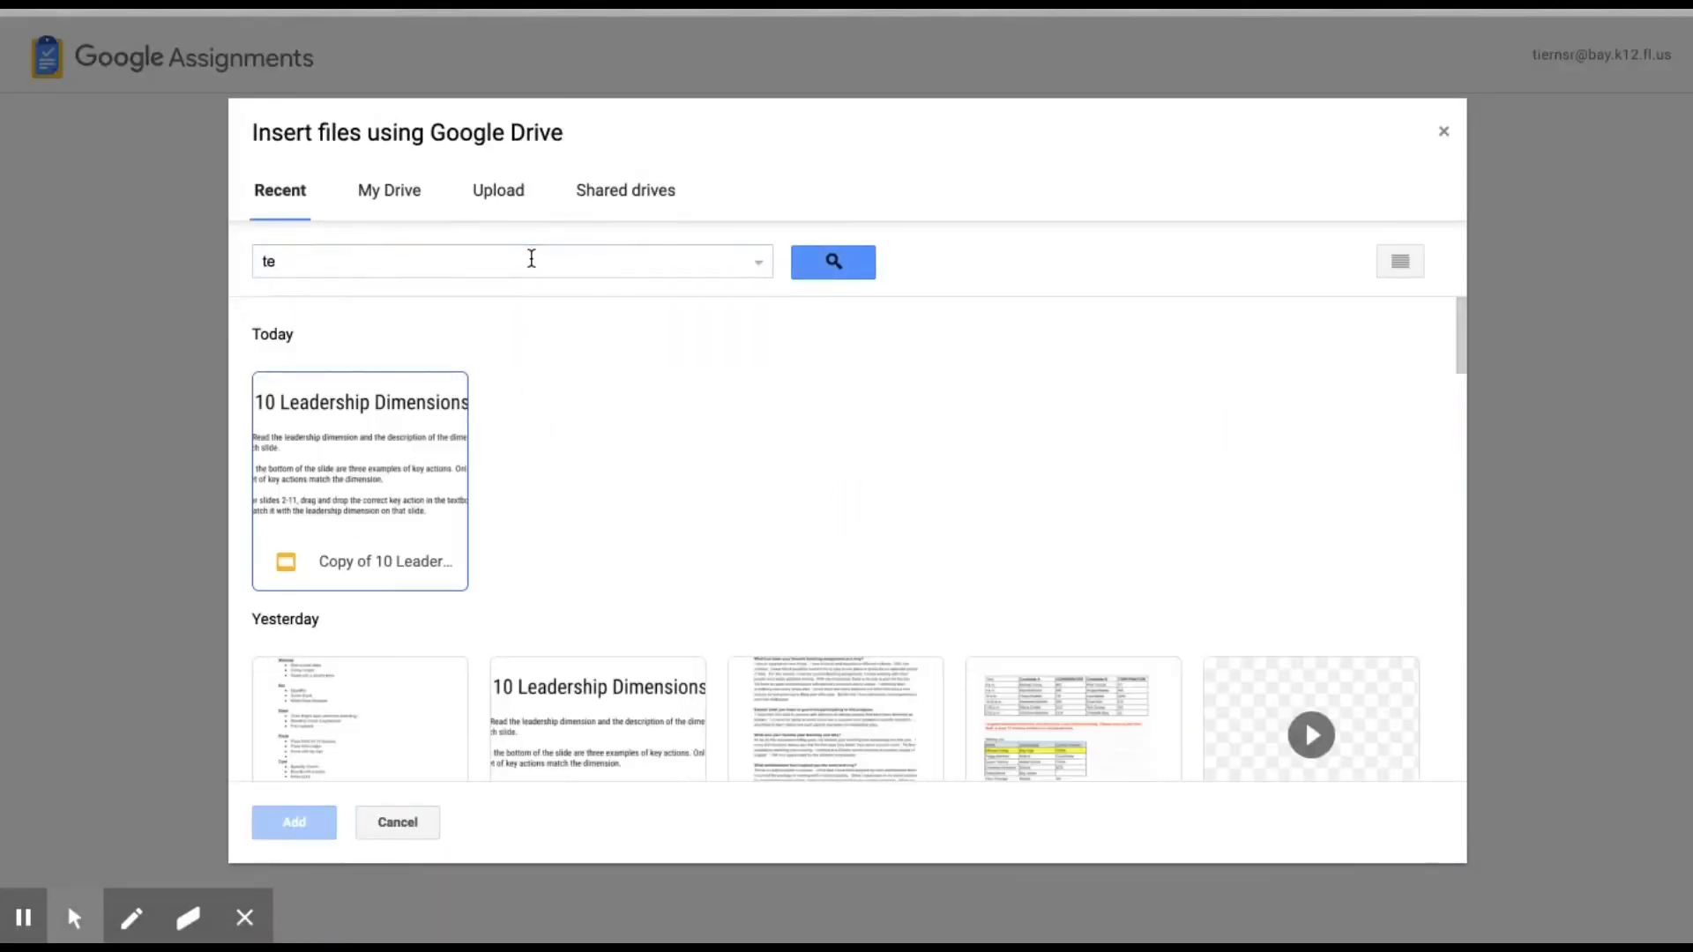
key("Down")
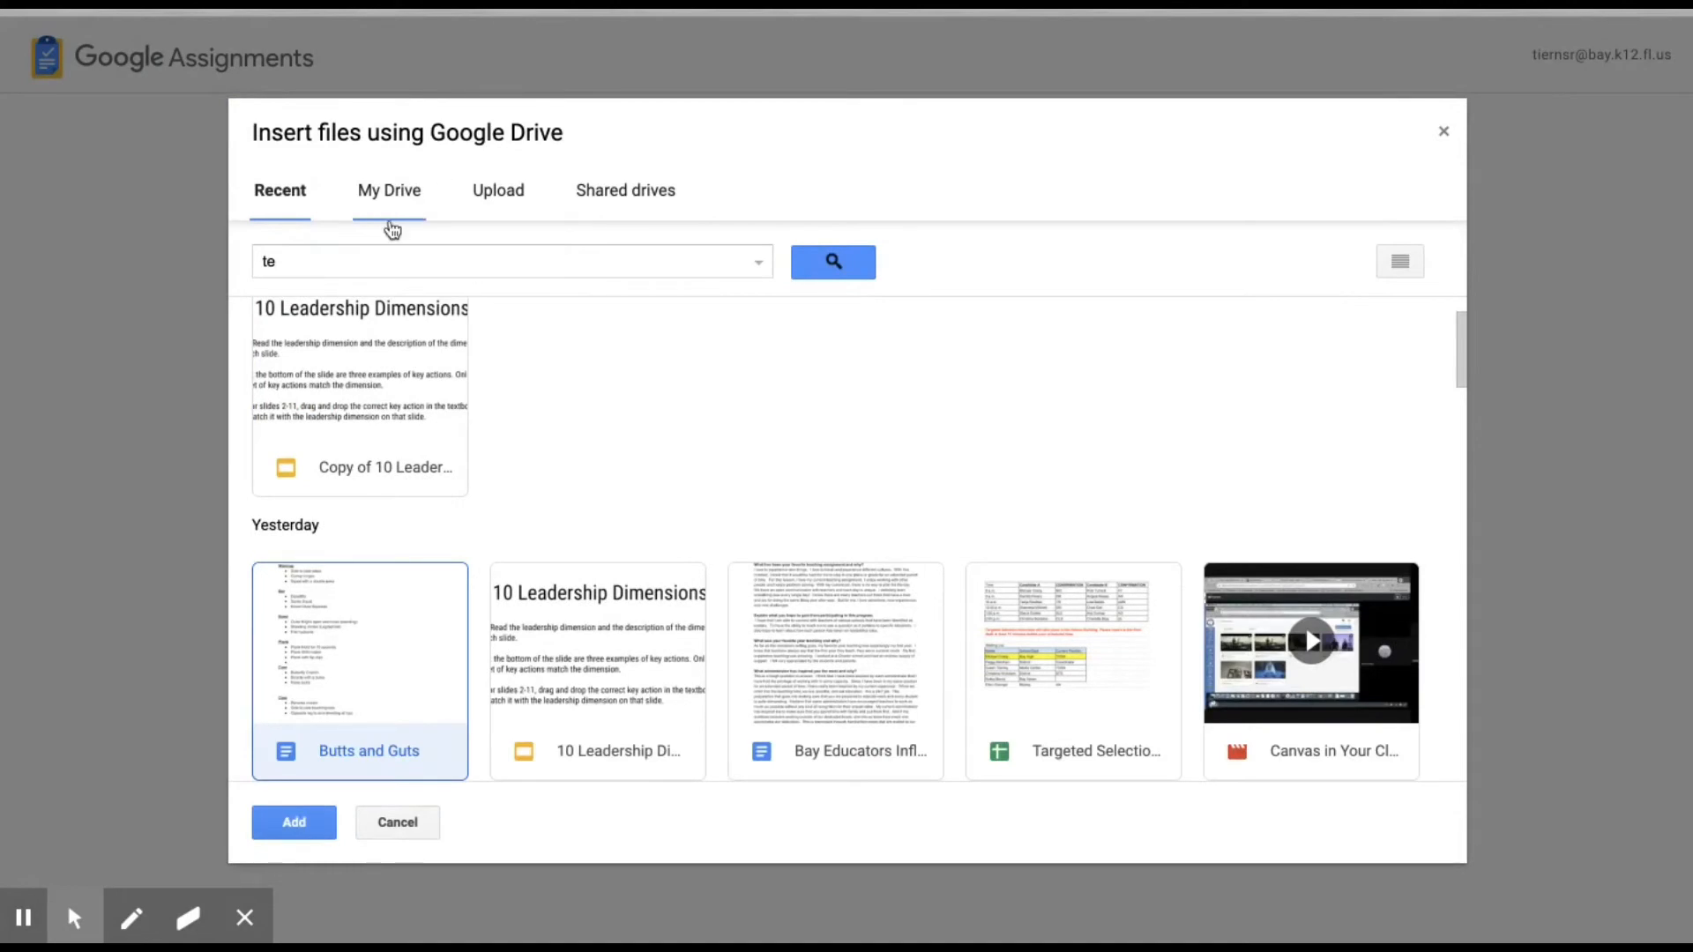
left_click(340, 262)
type("m")
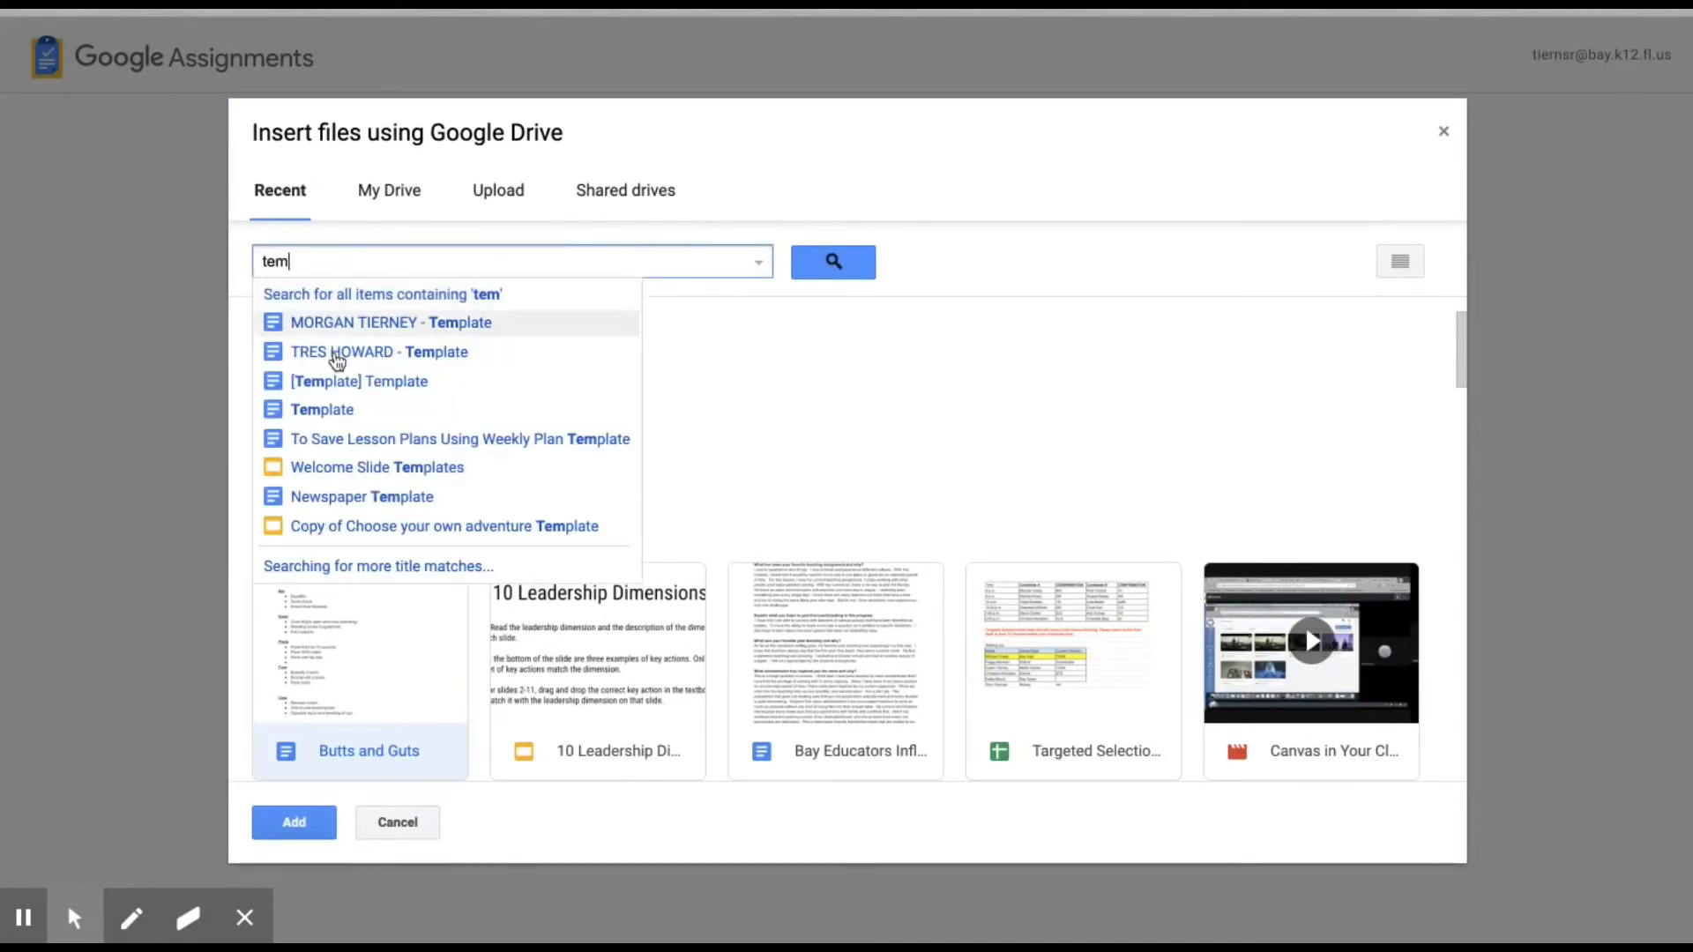
left_click(340, 409)
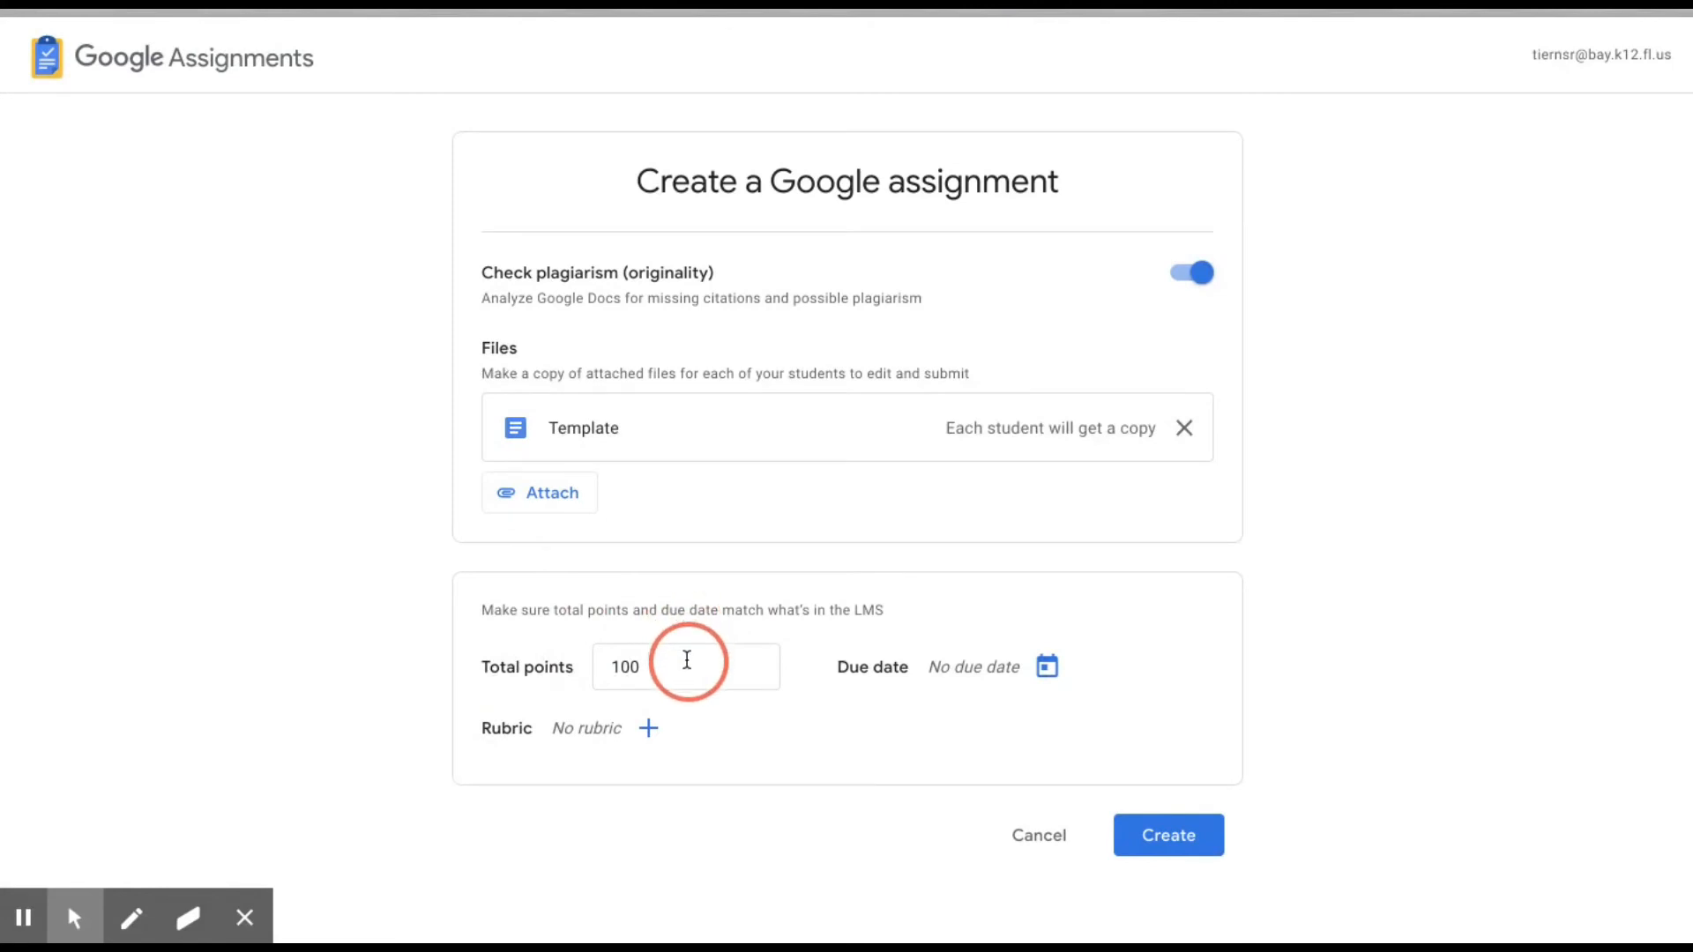
Create the Google assignment with 10 total points and no rubric, and link it as the external tool
left_click(679, 665)
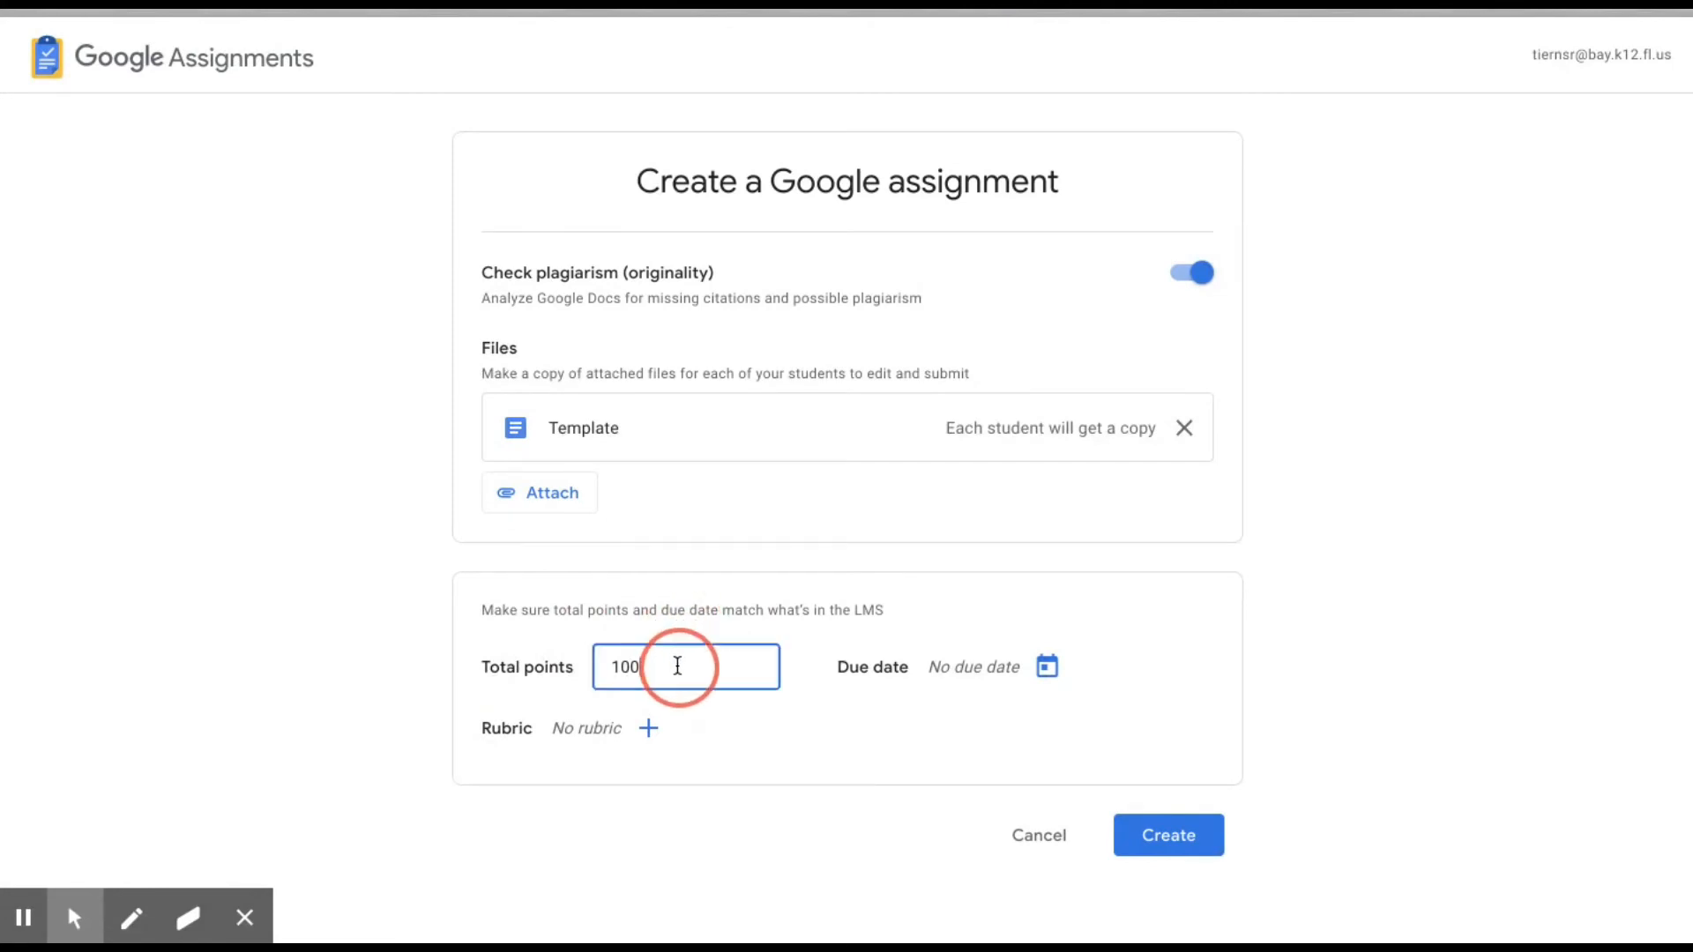
key("BackSpace")
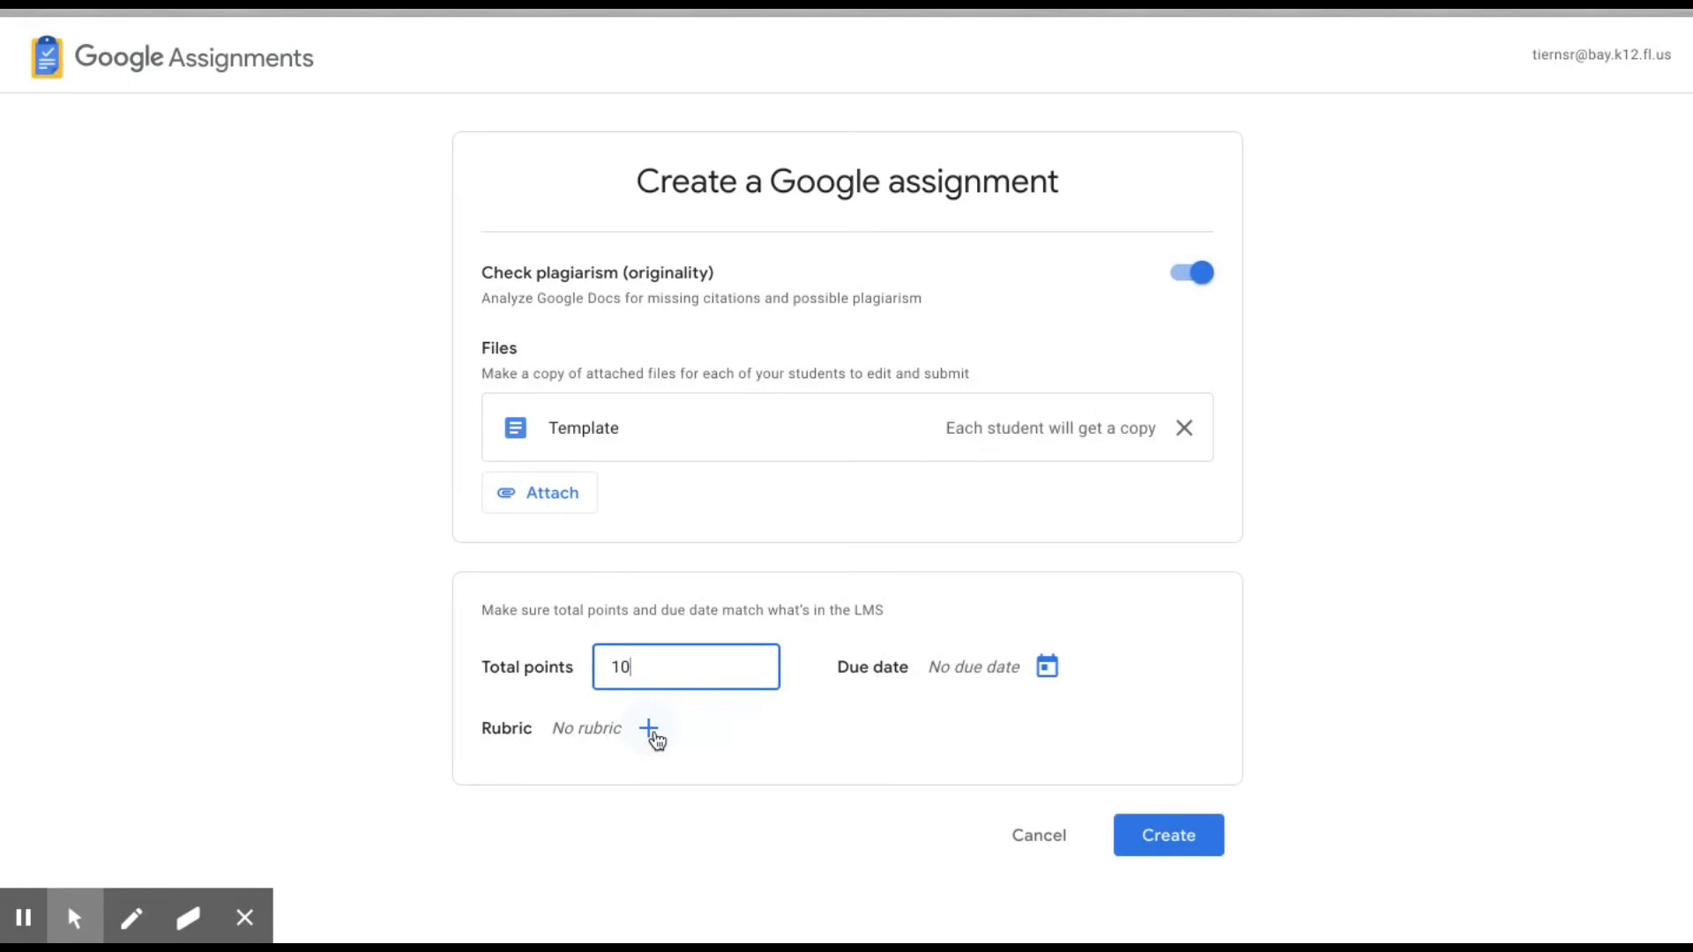
left_click(650, 731)
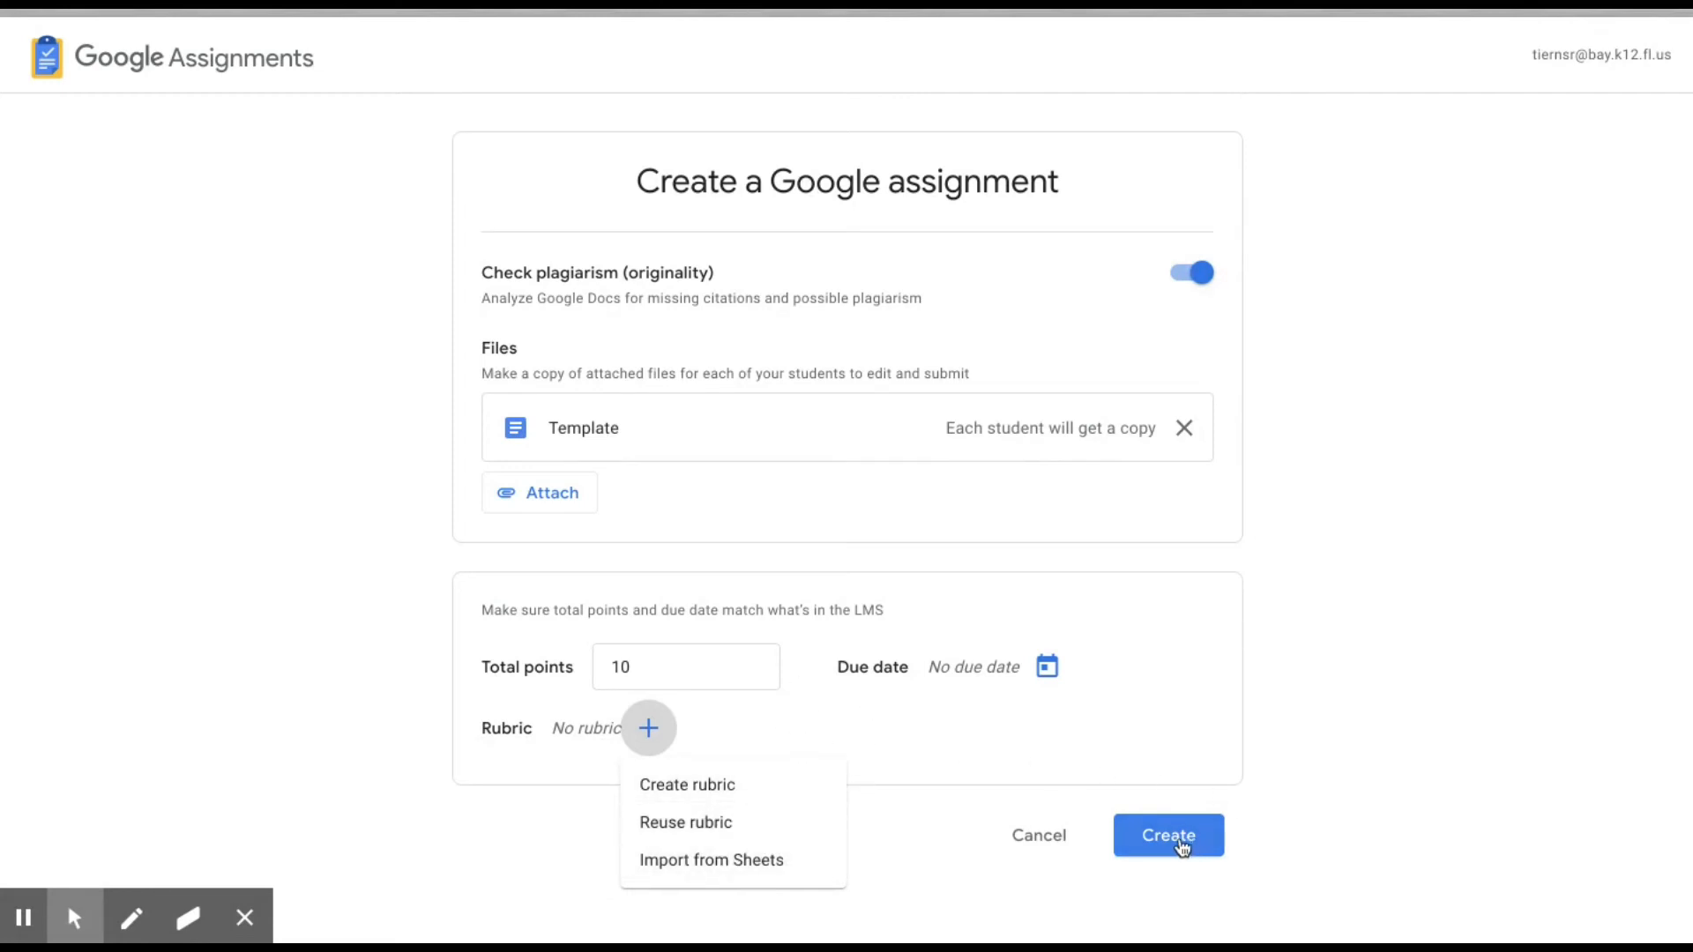
left_click(1170, 849)
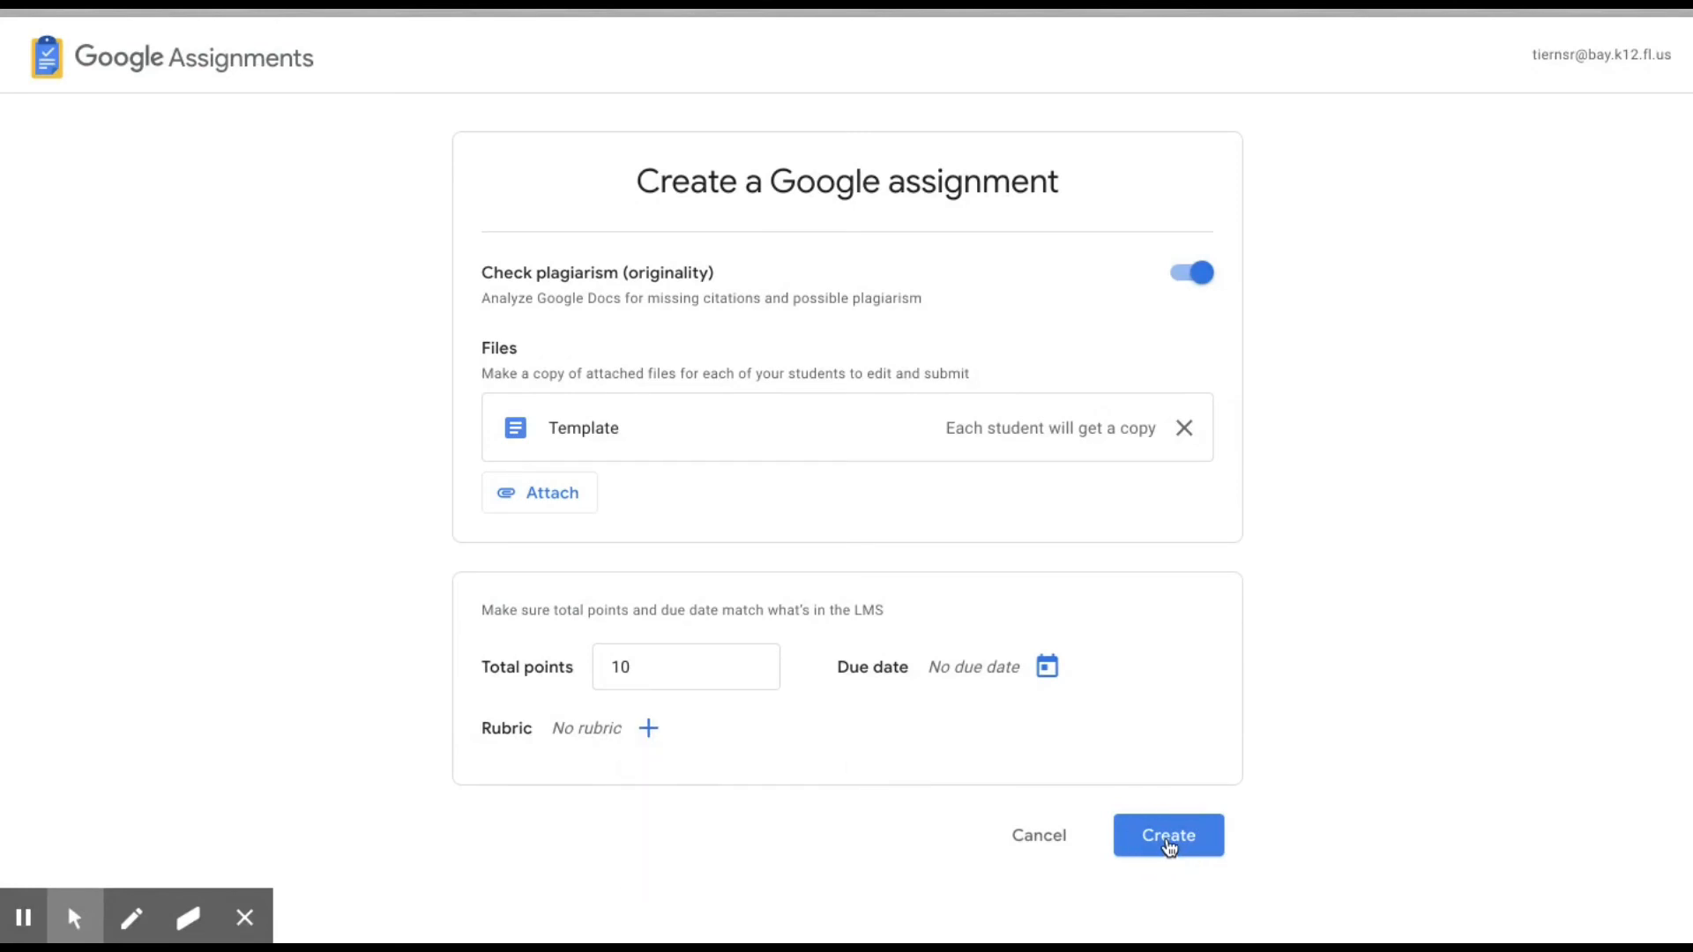
left_click(1170, 848)
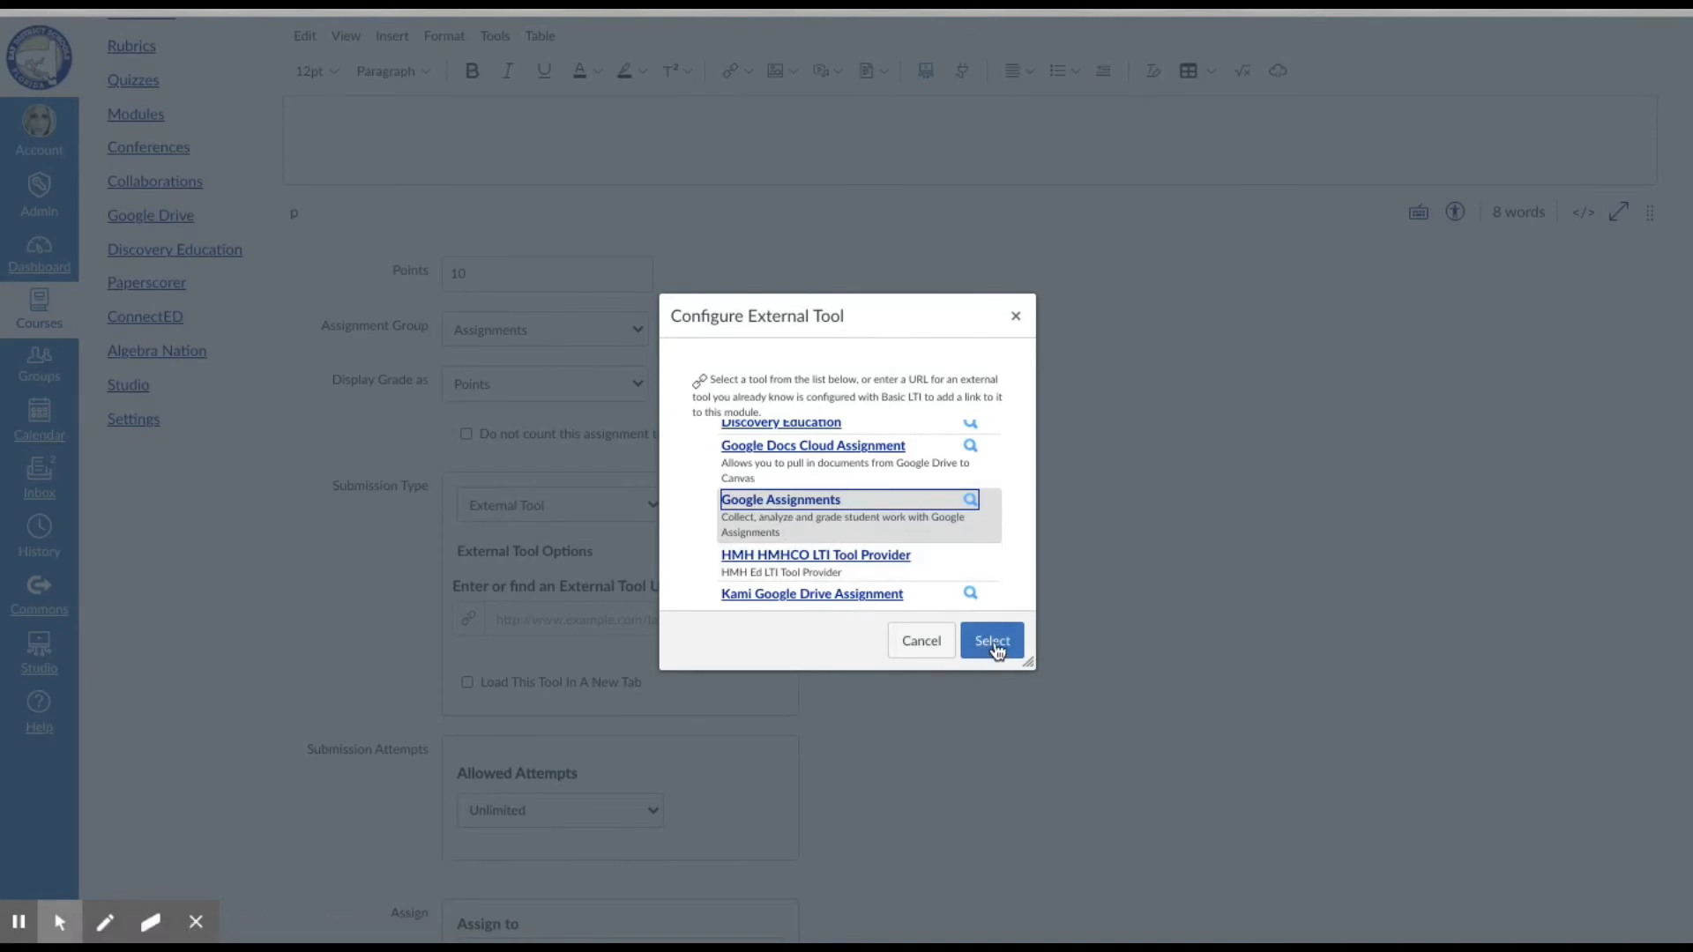
left_click(993, 644)
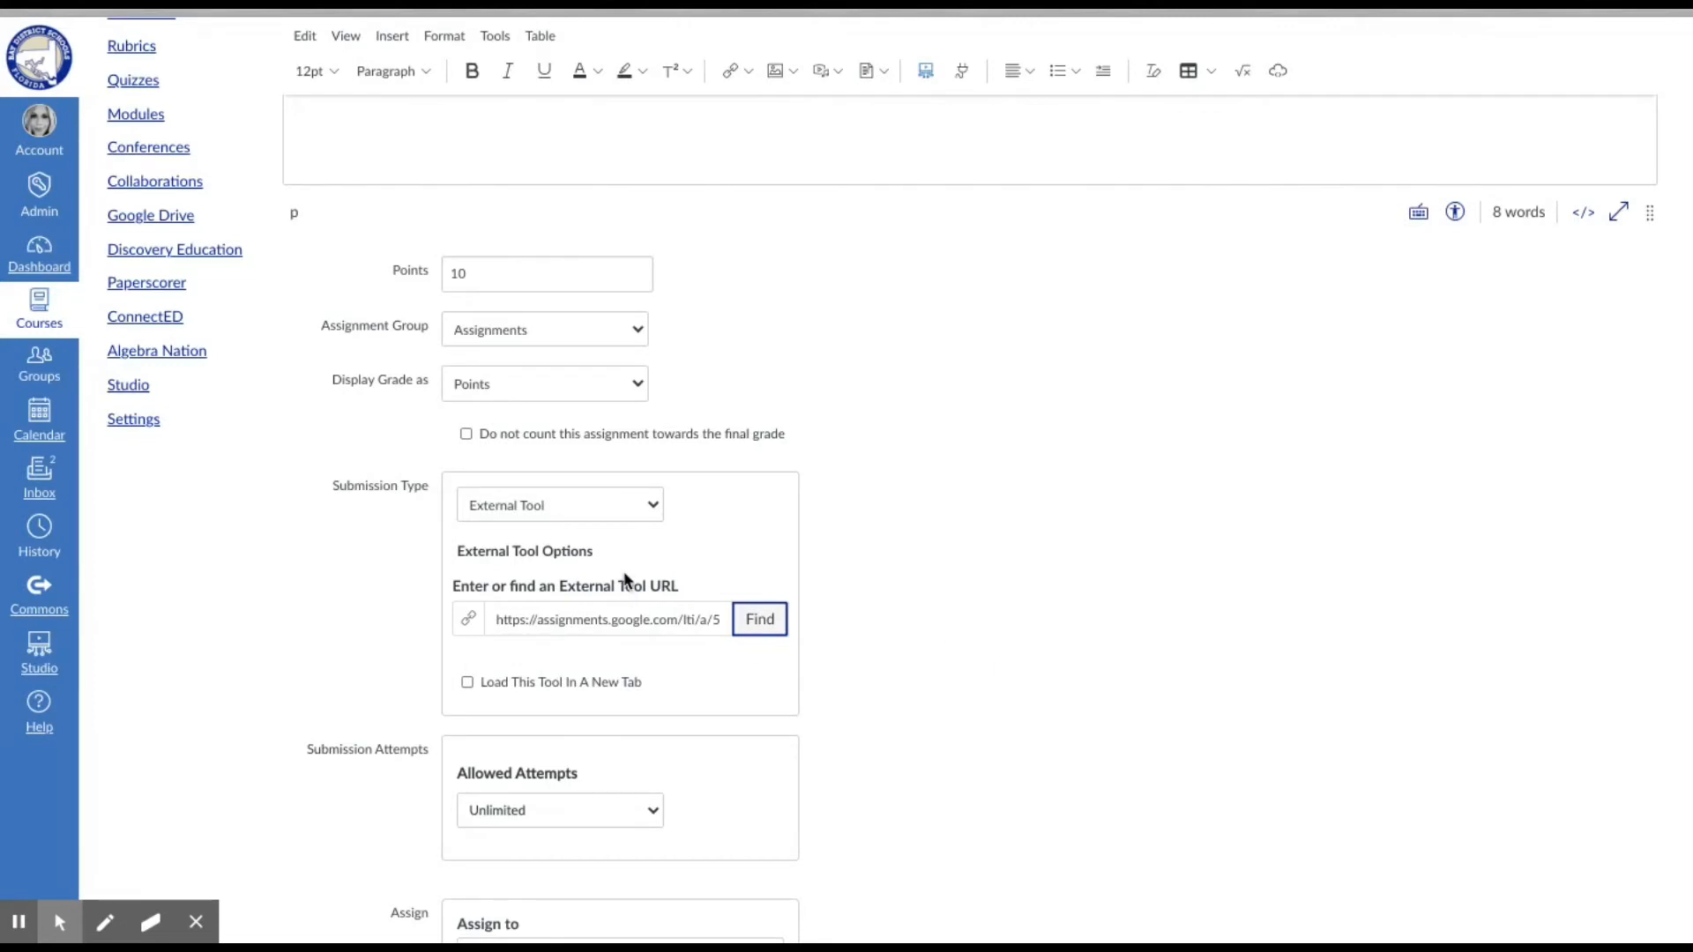
Review the settings of the Google Assignments #3 assignment, and save and publish it
scroll(1082, 491, "up", 1)
scroll(1082, 490, "up", 4)
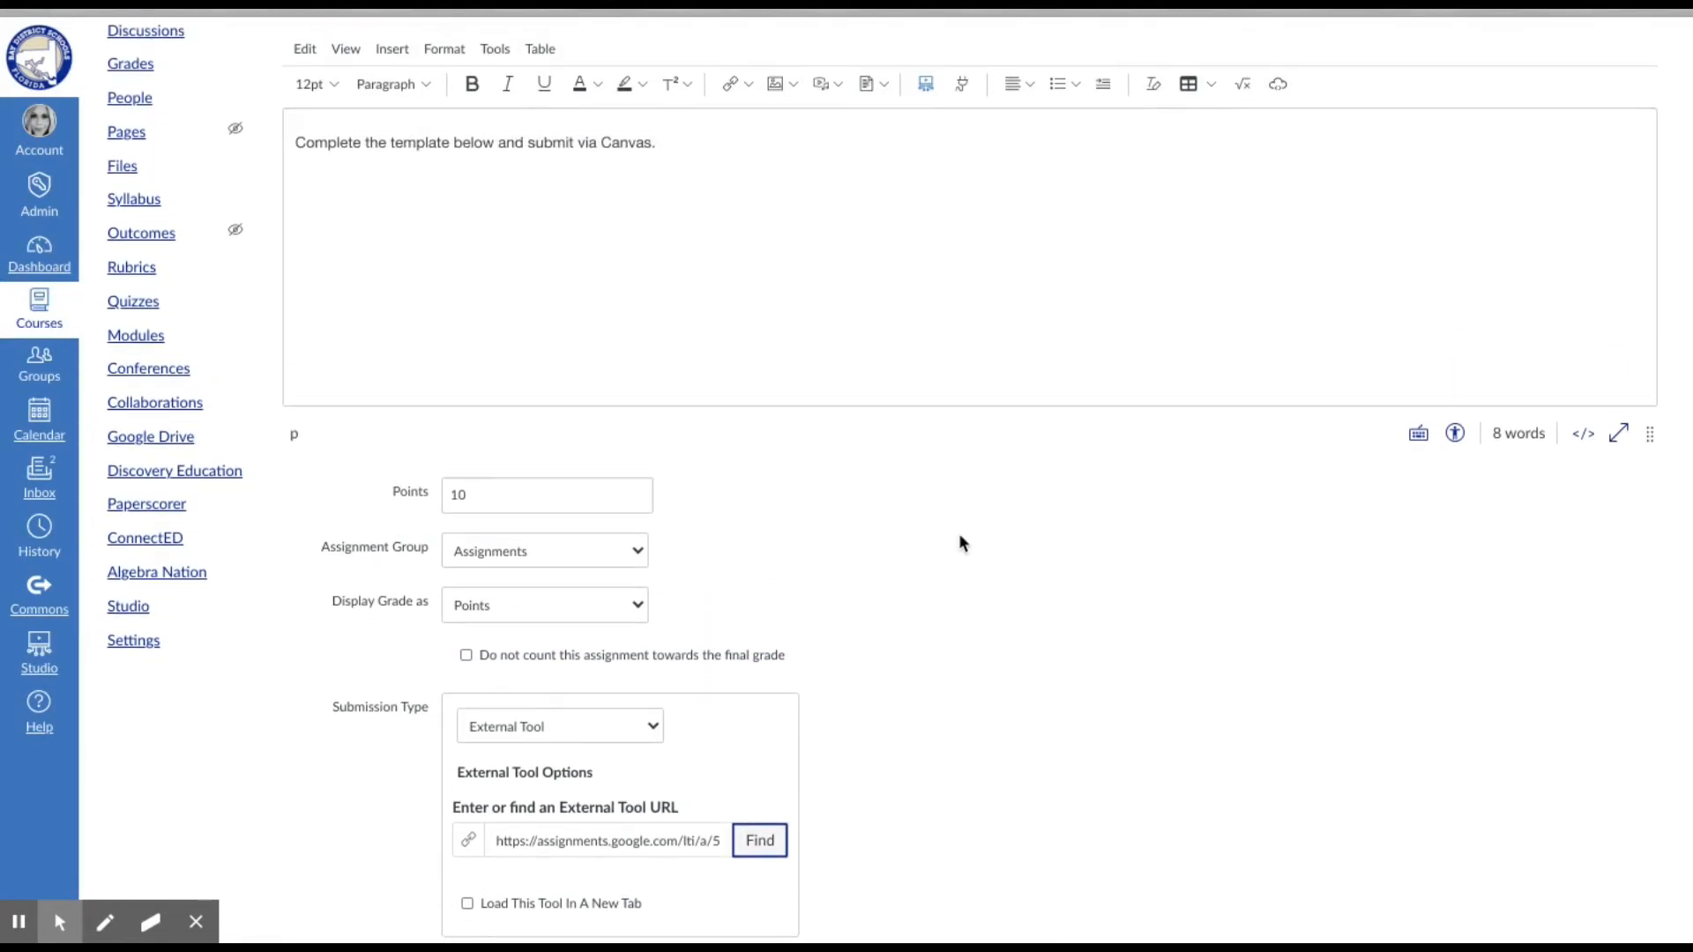
scroll(959, 542, "down", 2)
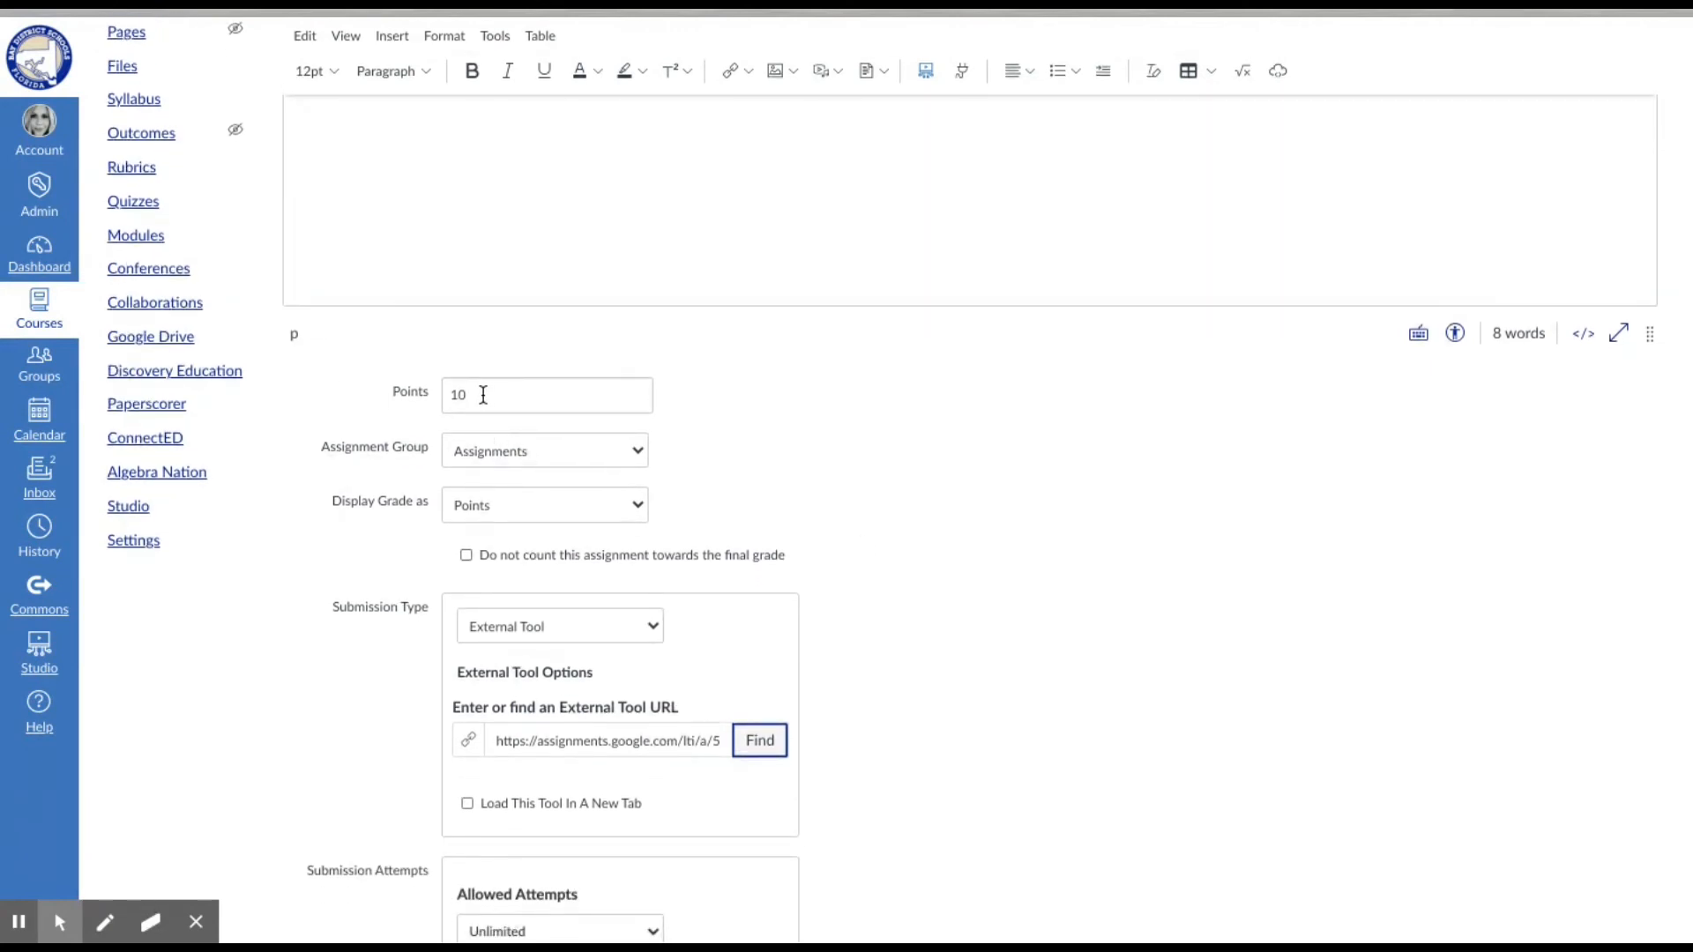
scroll(832, 468, "down", 3)
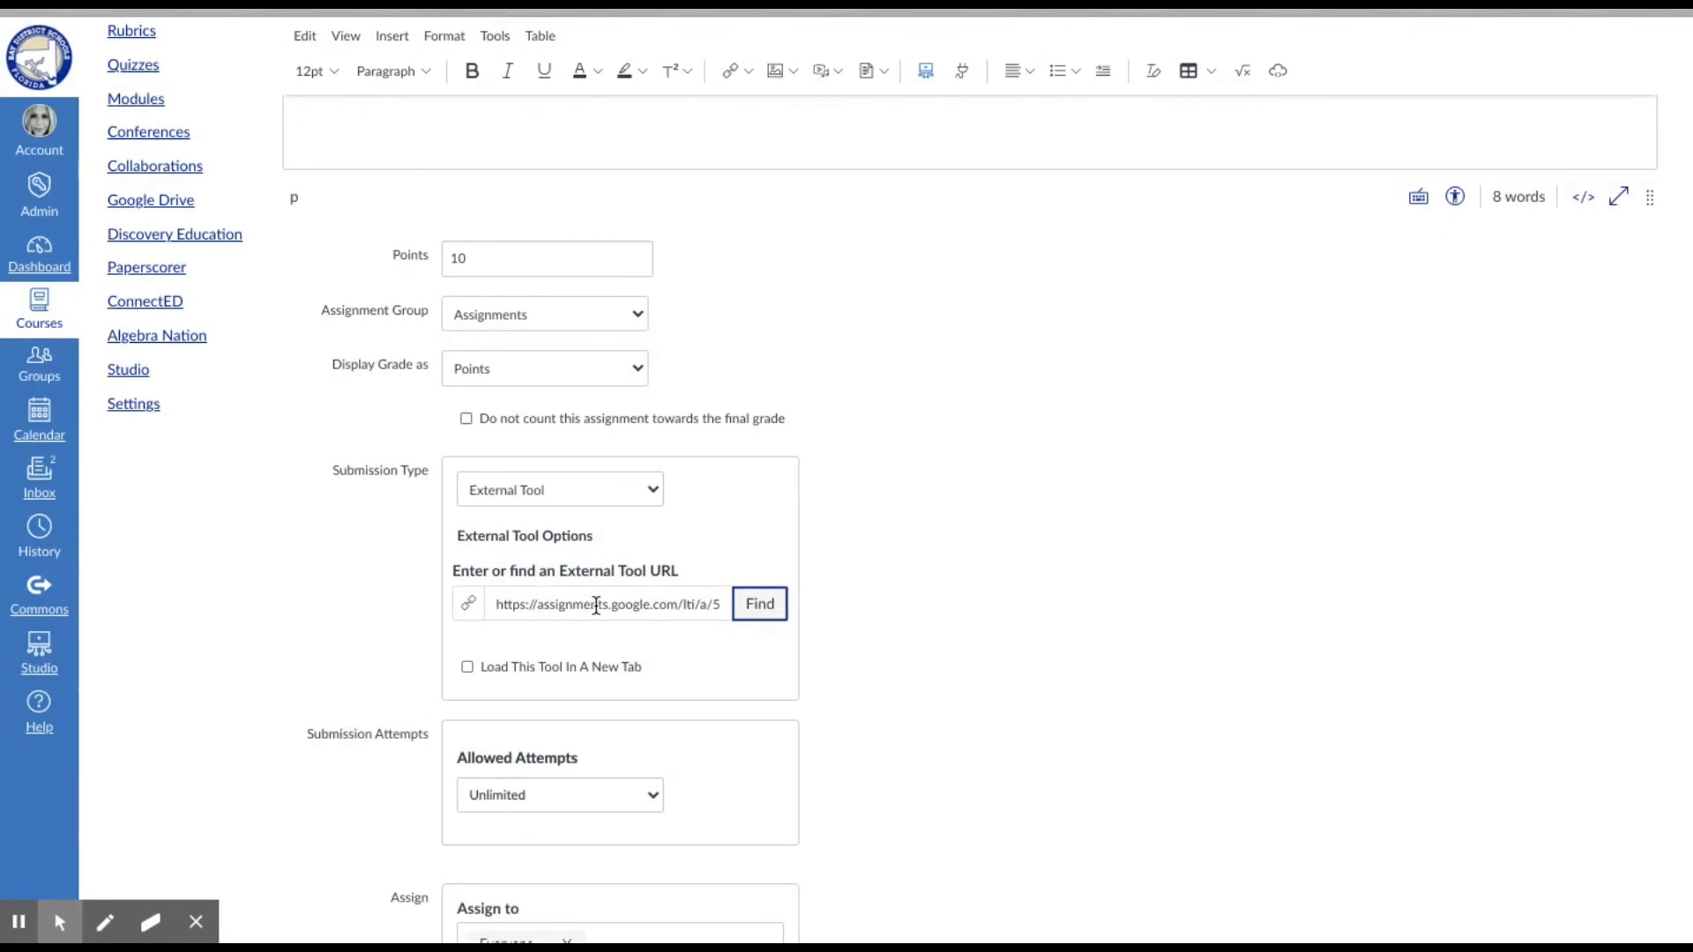
scroll(815, 649, "down", 2)
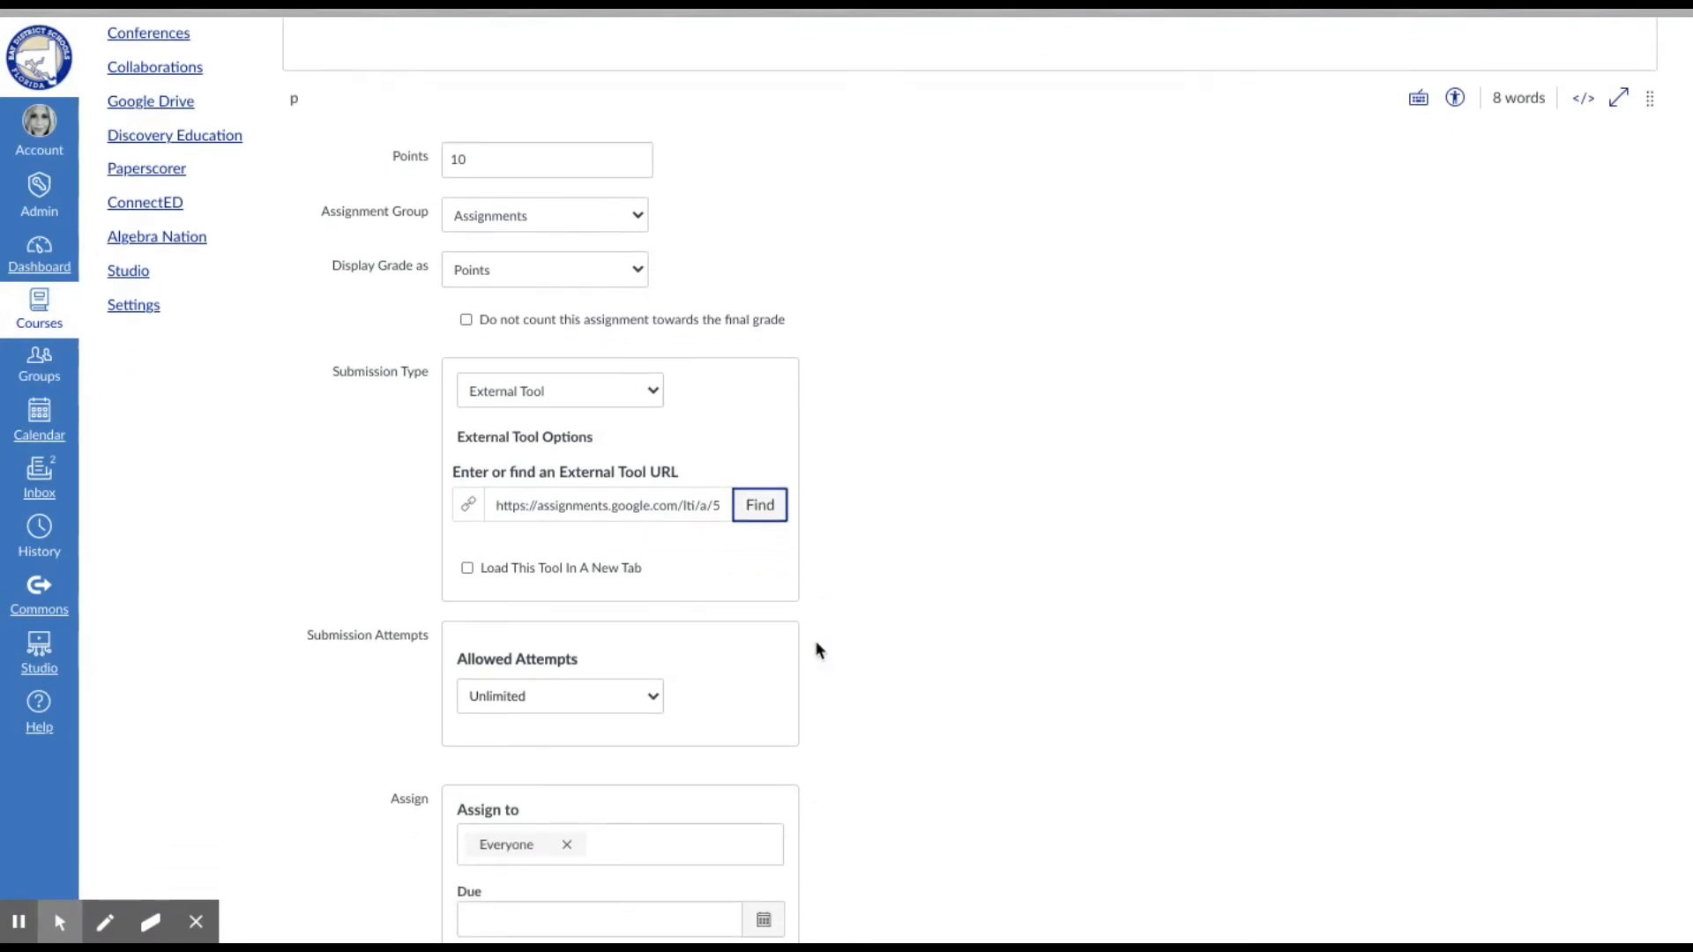
scroll(827, 607, "down", 3)
scroll(829, 601, "down", 1)
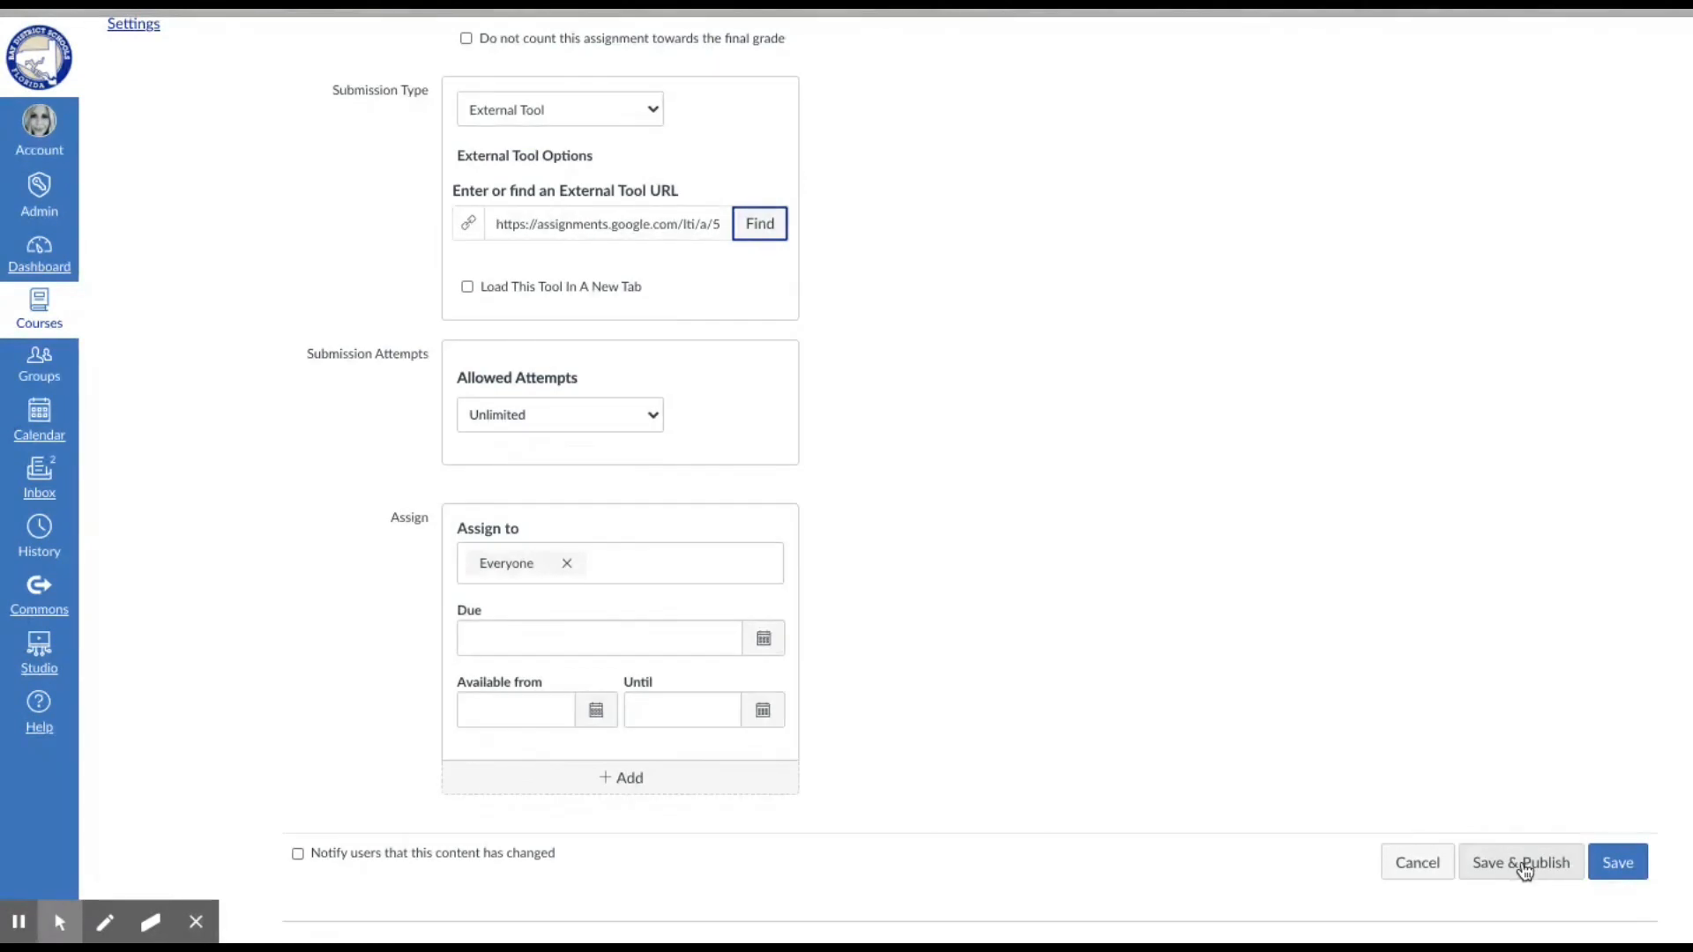
left_click(1524, 864)
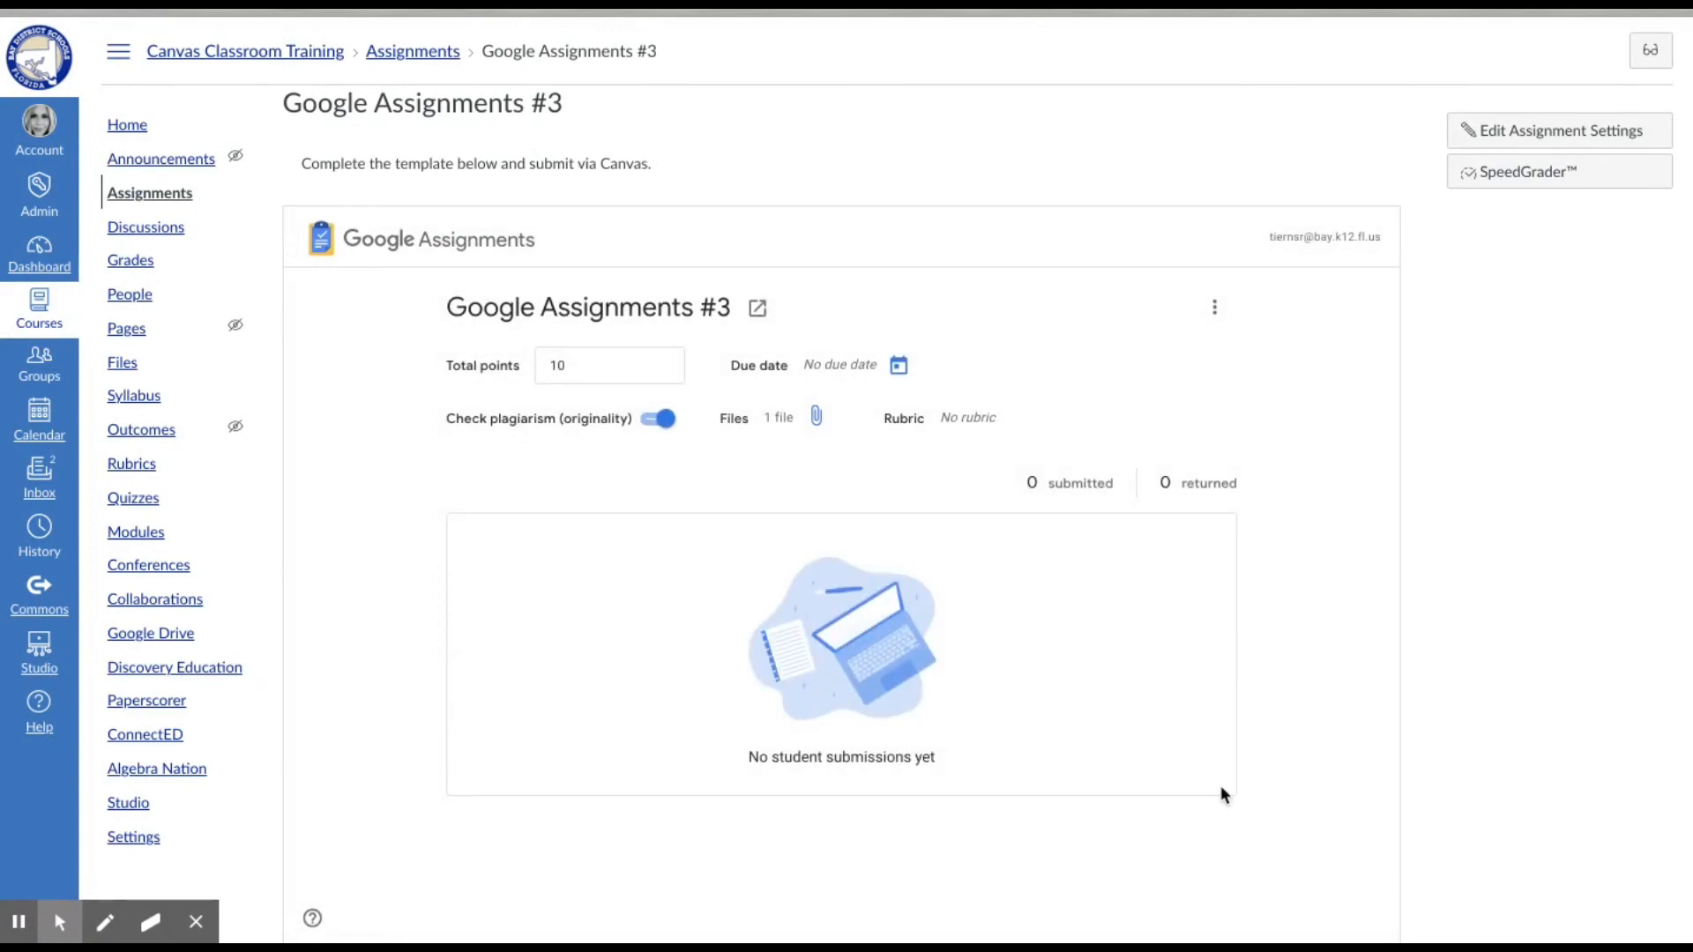
scroll(1225, 796, "down", 1)
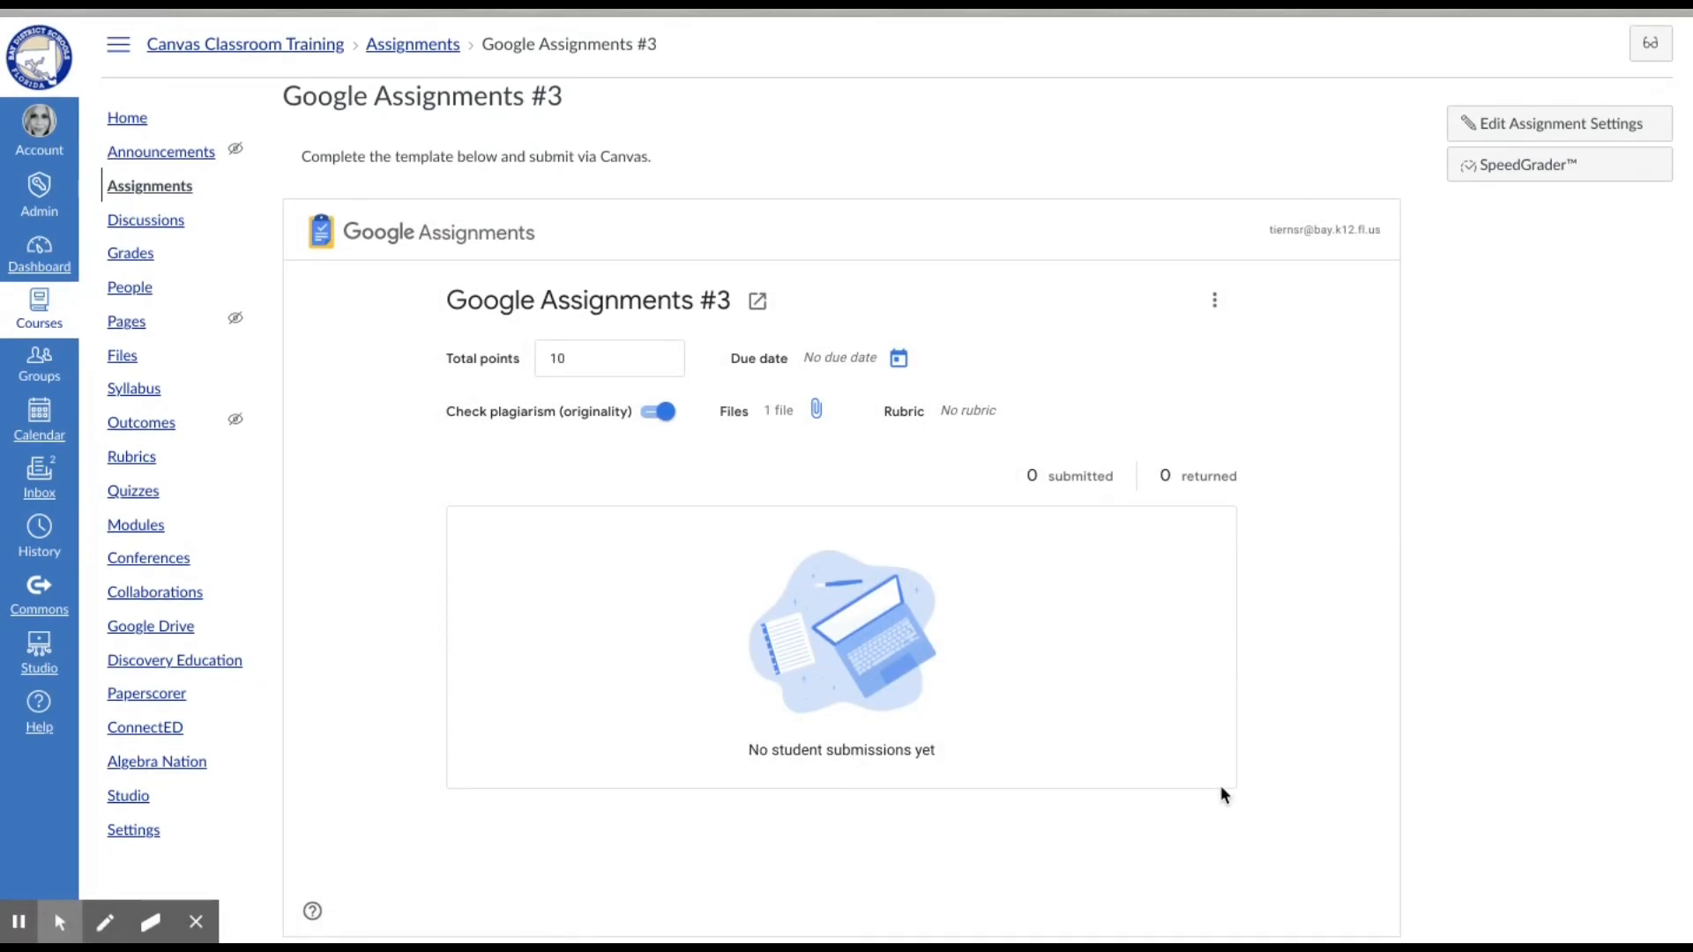